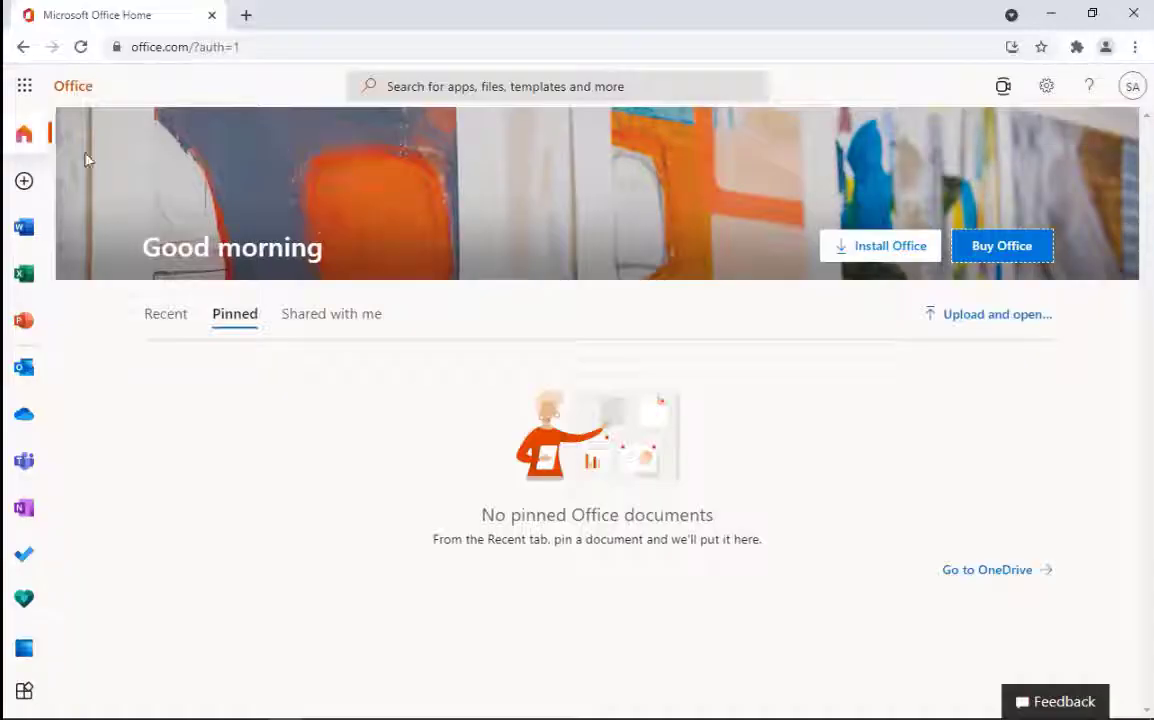
Step: After checking the signed-in account, search 'microsoft developer' in a new tab and open the Microsoft Developer site
left_click(1131, 86)
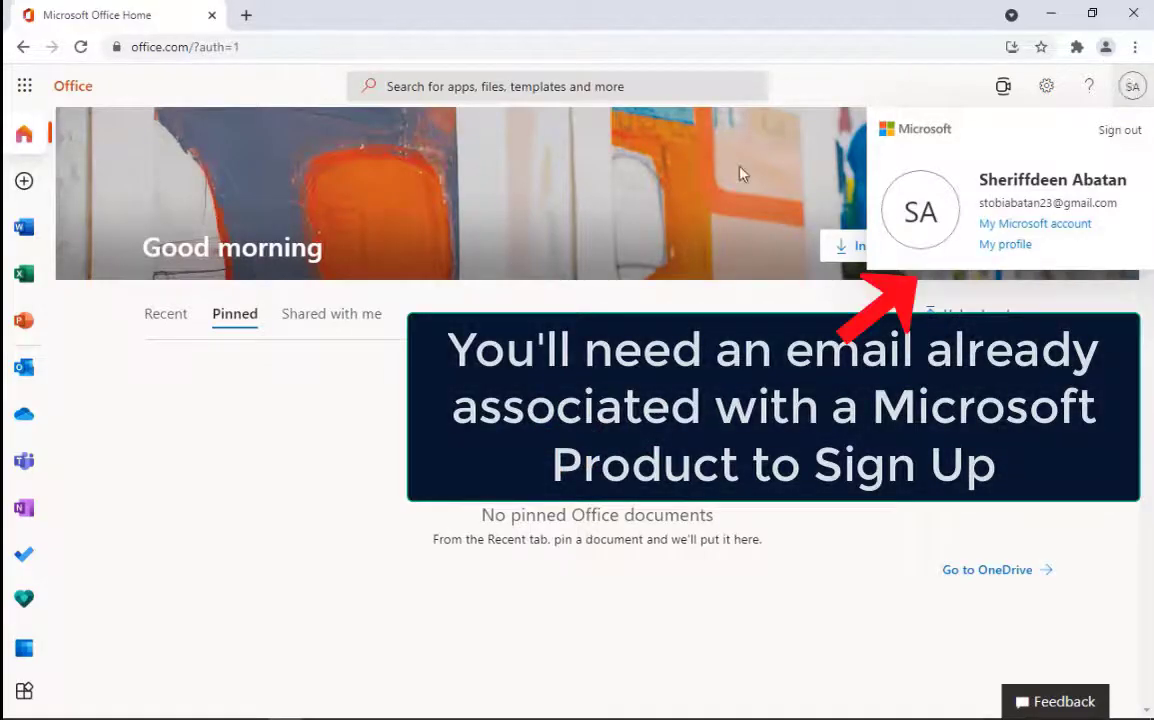
left_click(701, 275)
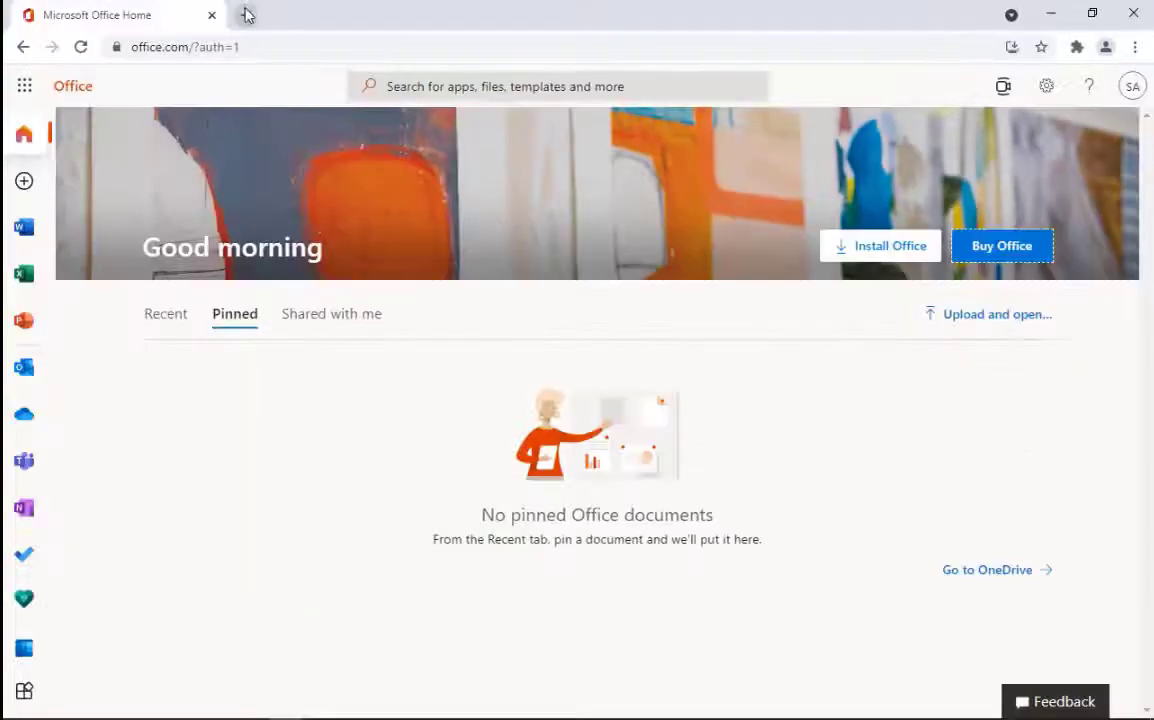
left_click(246, 16)
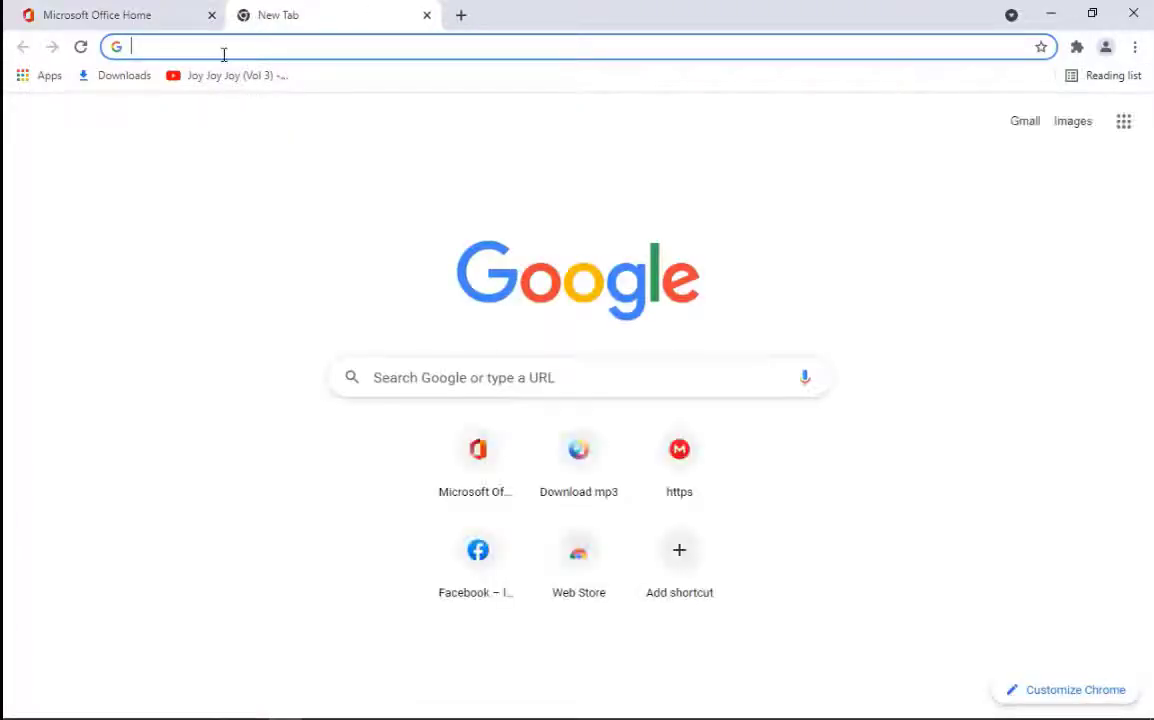
left_click(221, 47)
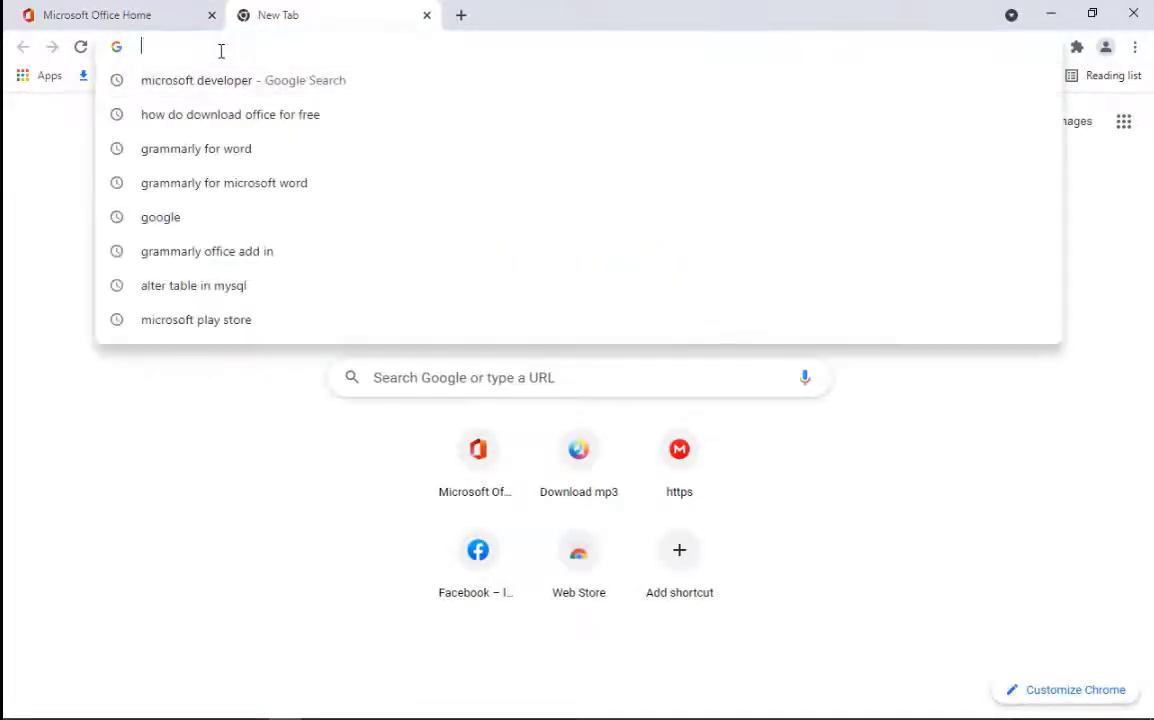
left_click(252, 90)
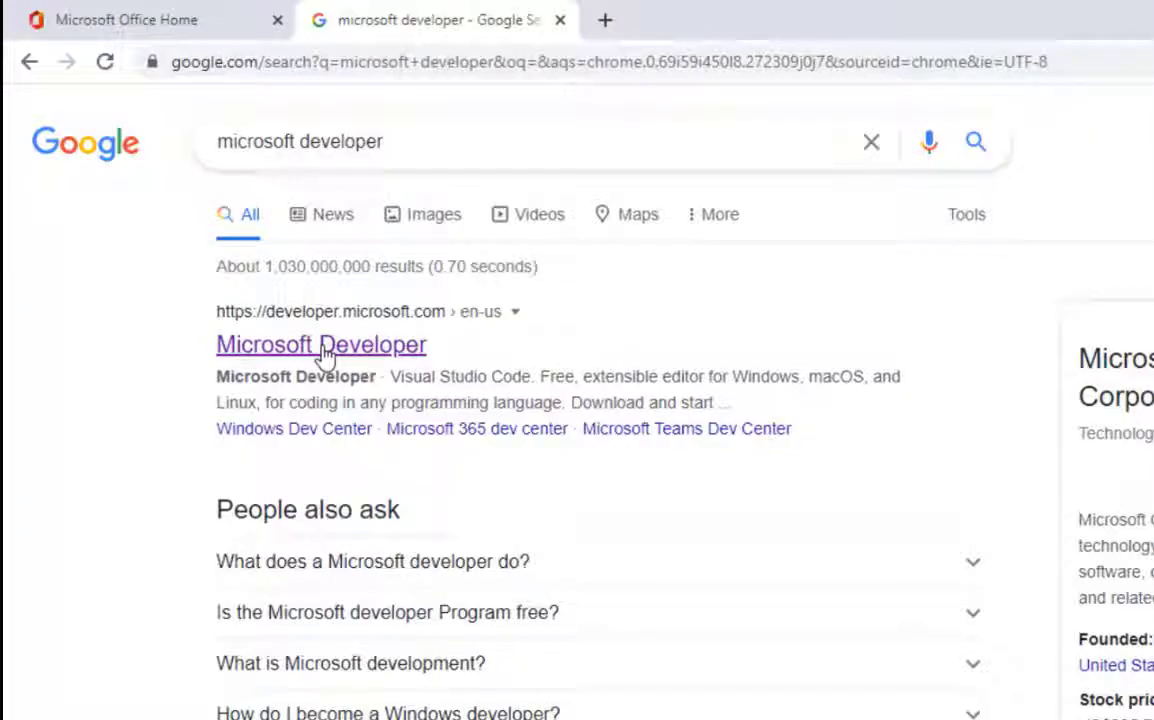
left_click(325, 350)
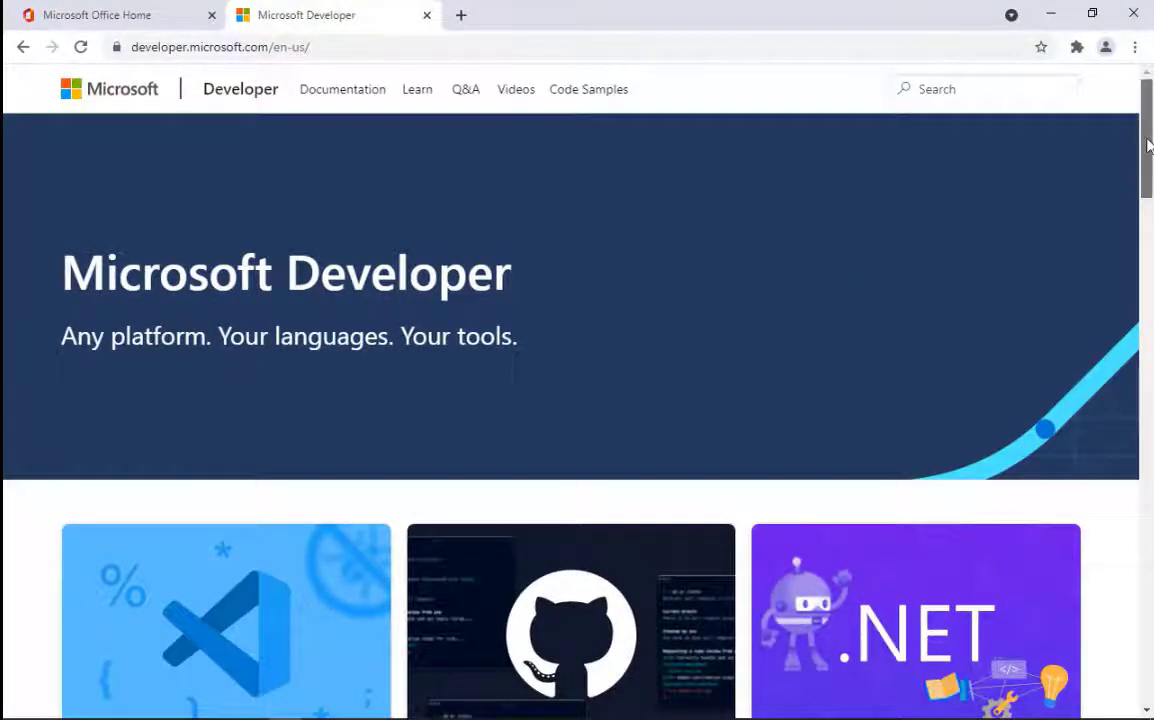
Step: Go to the Microsoft 365 section and open the Microsoft 365 Developer Program page
left_click_drag(1148, 145, 1148, 315)
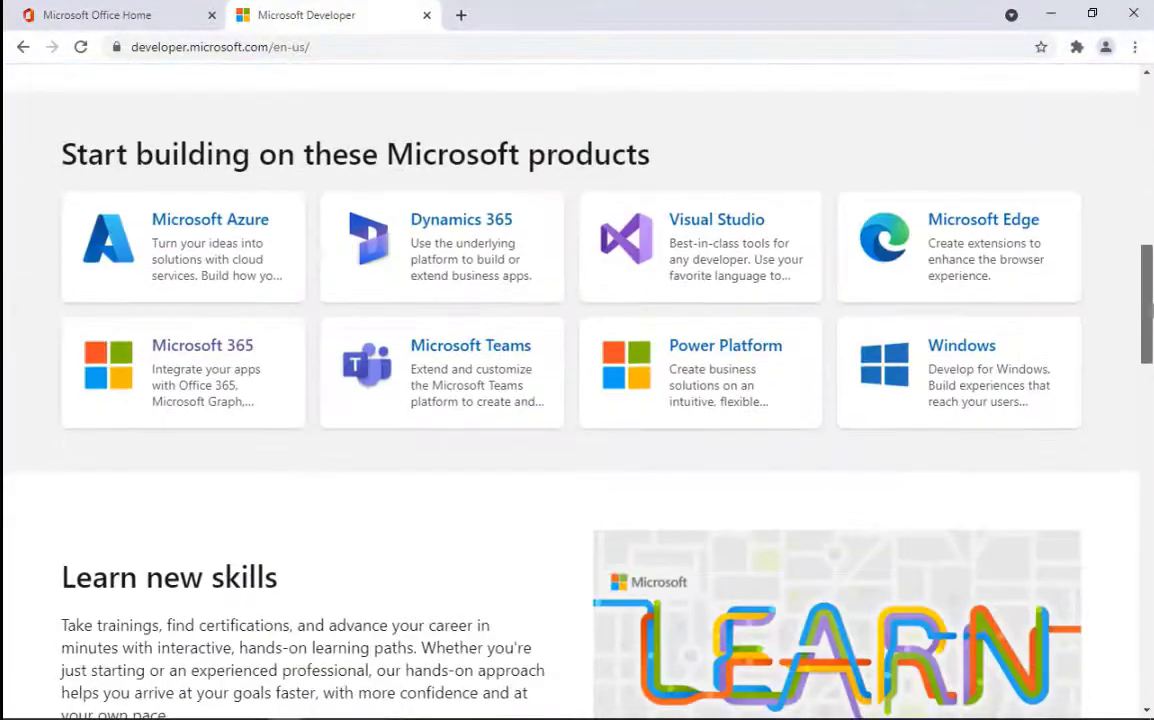
left_click(207, 354)
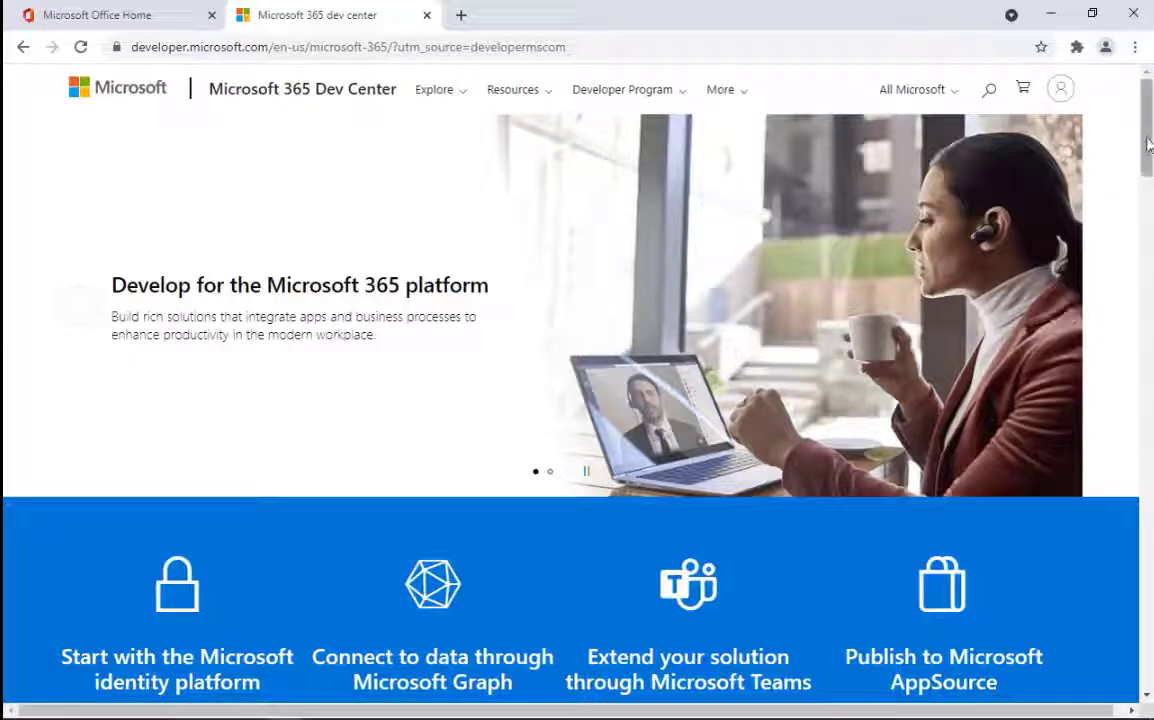
left_click_drag(1148, 145, 1150, 462)
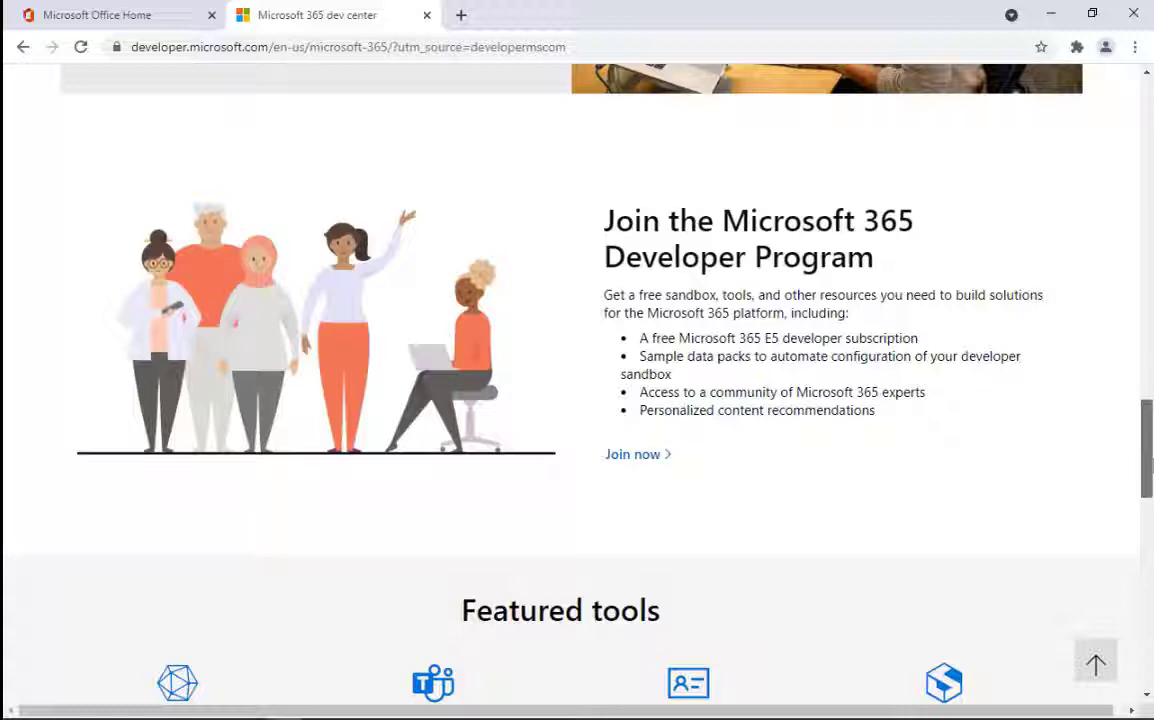
left_click(643, 459)
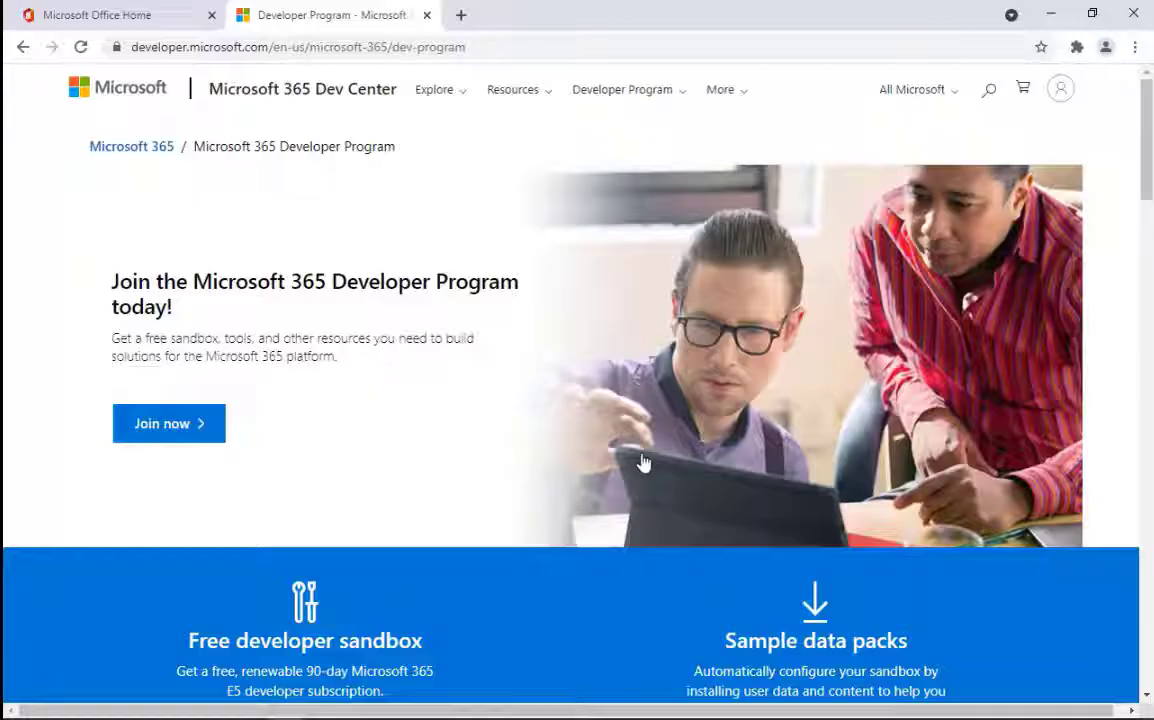
Step: Start joining the program and set Country/Region to Nigeria
left_click(155, 428)
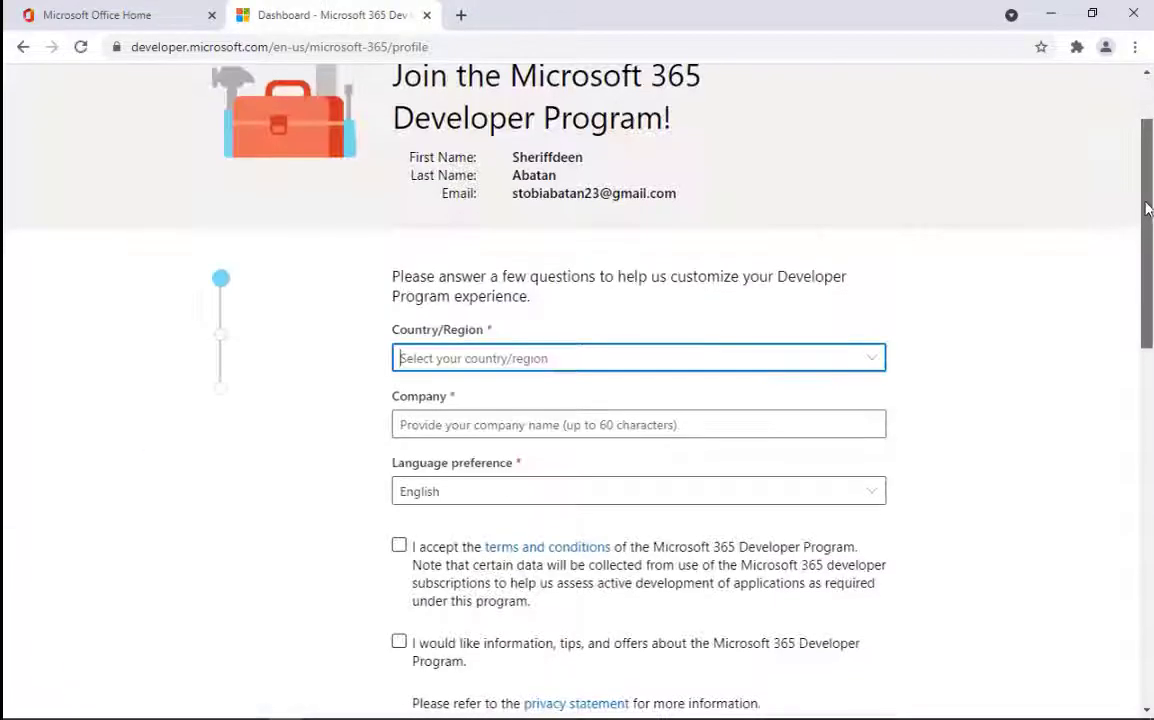
left_click_drag(1148, 208, 1148, 221)
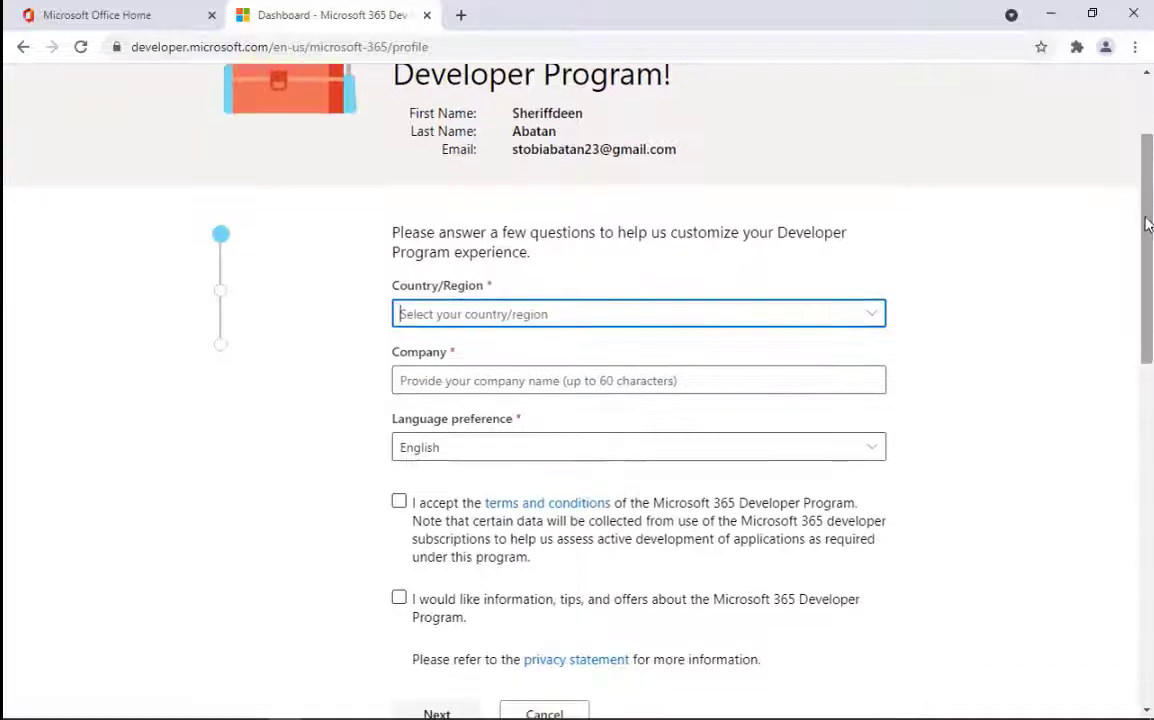
left_click(432, 318)
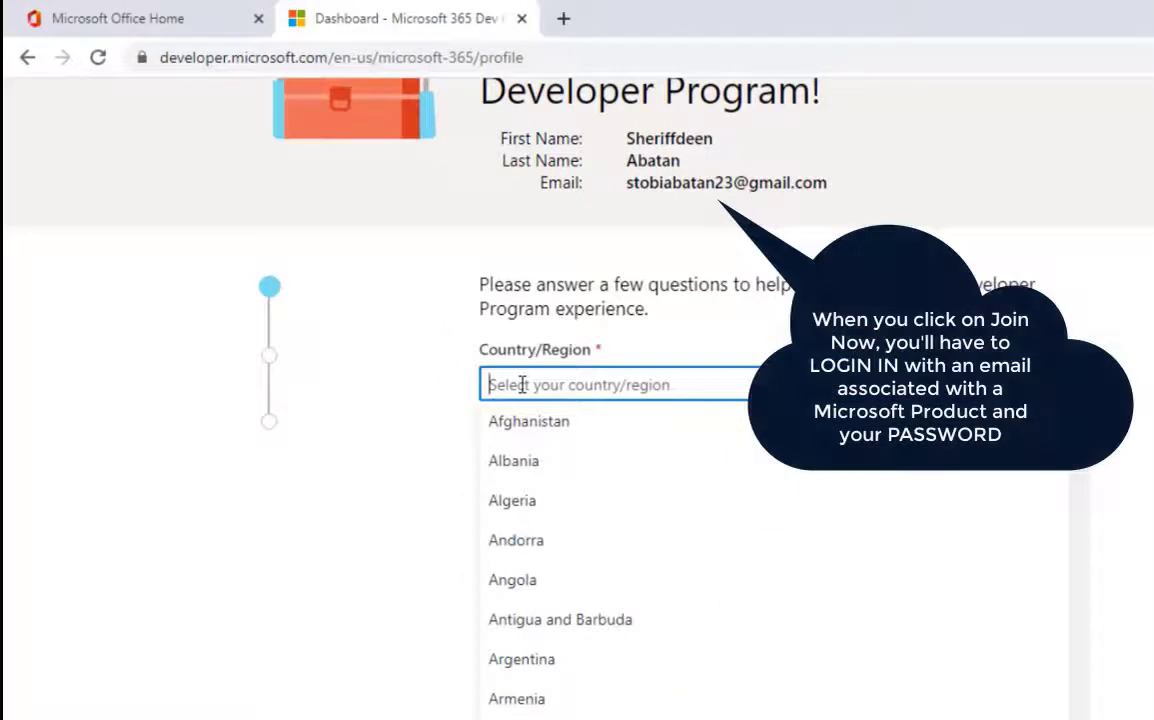
type("Nigeria")
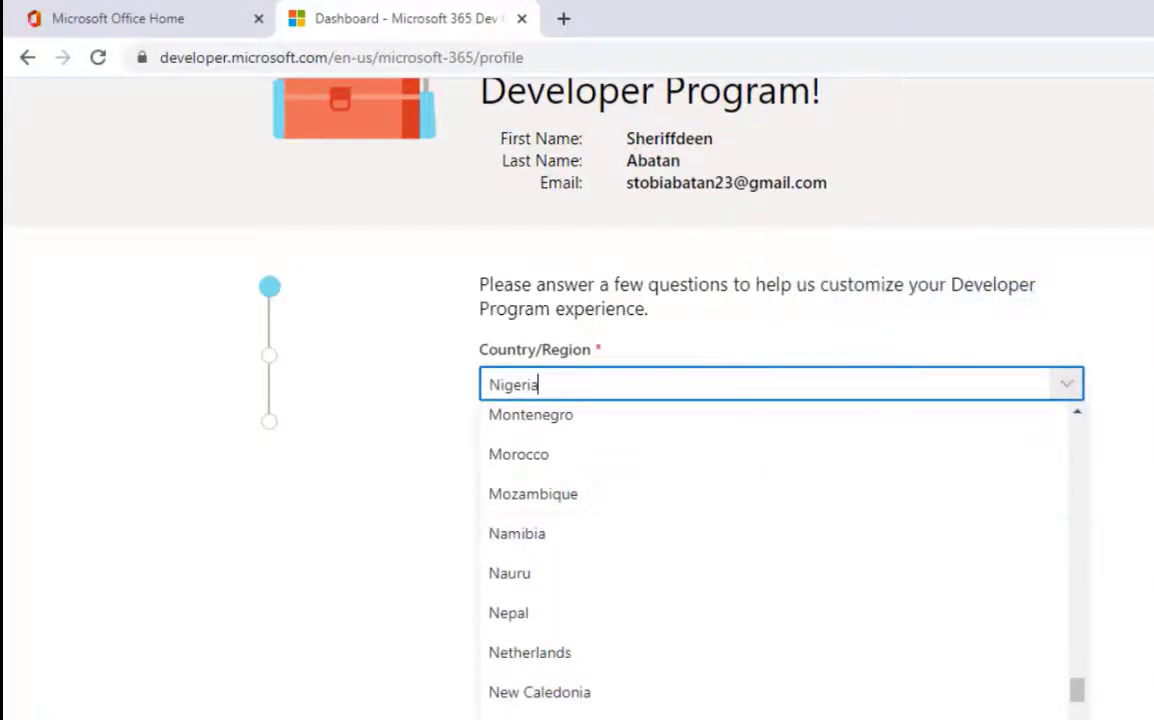
key("Return")
Step: Enter company name Excel Island, accept the terms and conditions, and continue
left_click(535, 463)
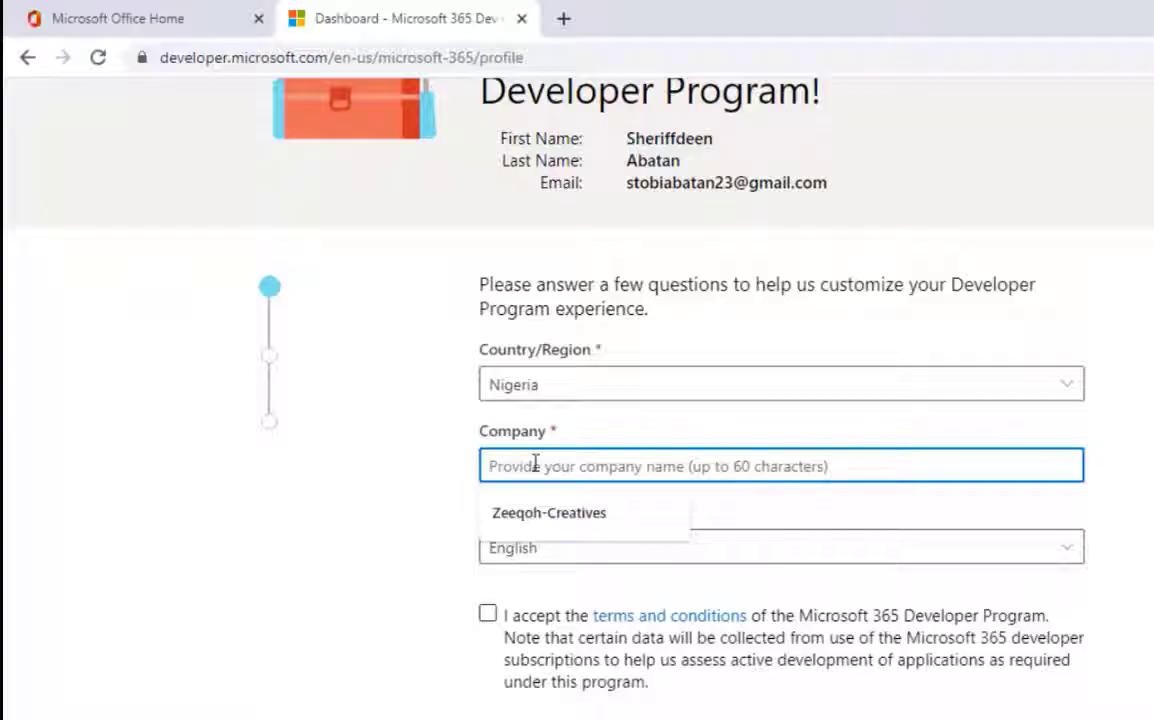
type("Excel")
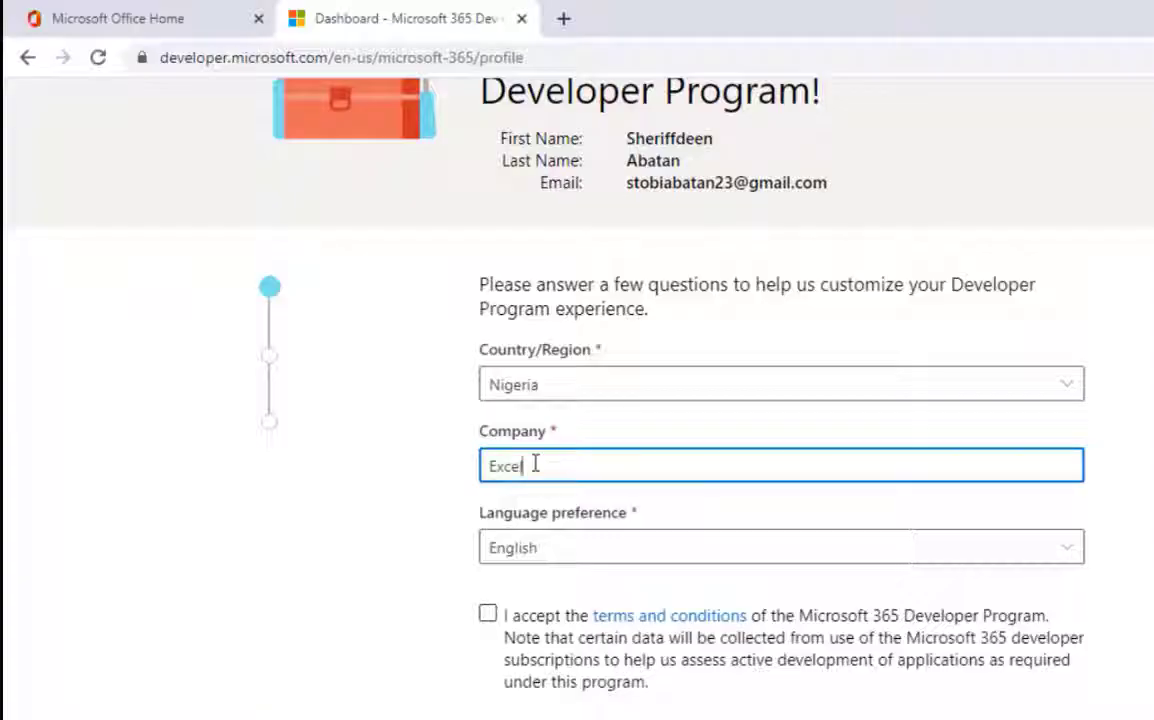
type("Island")
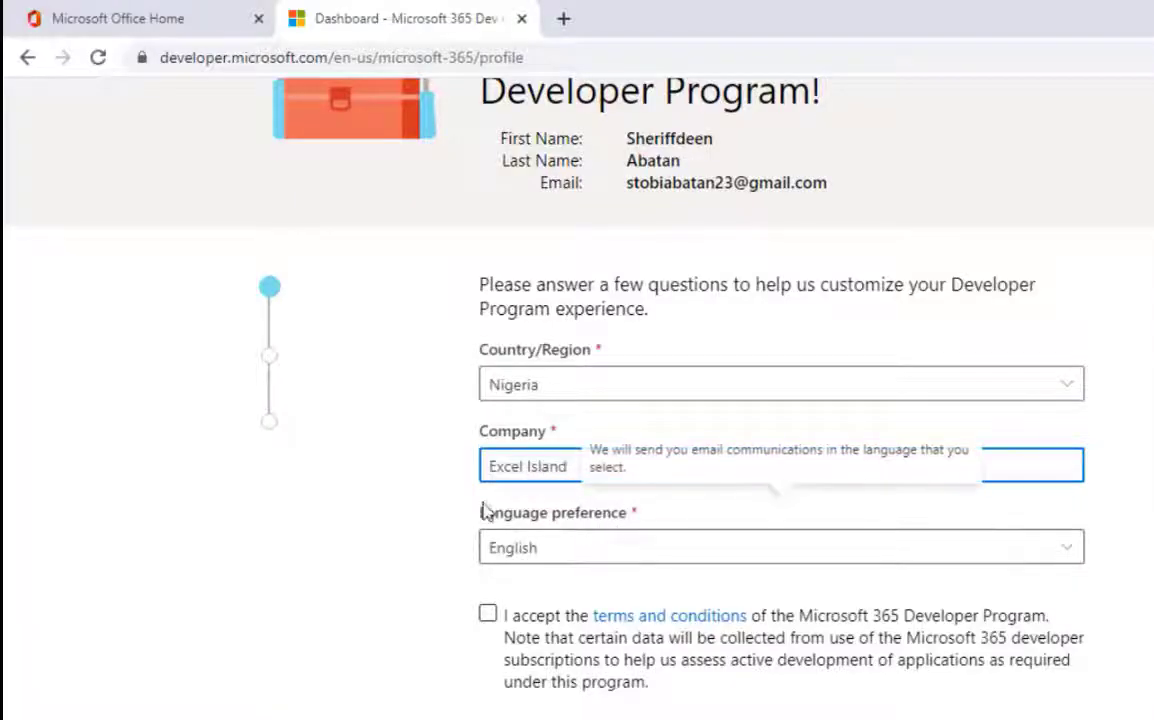
left_click(418, 519)
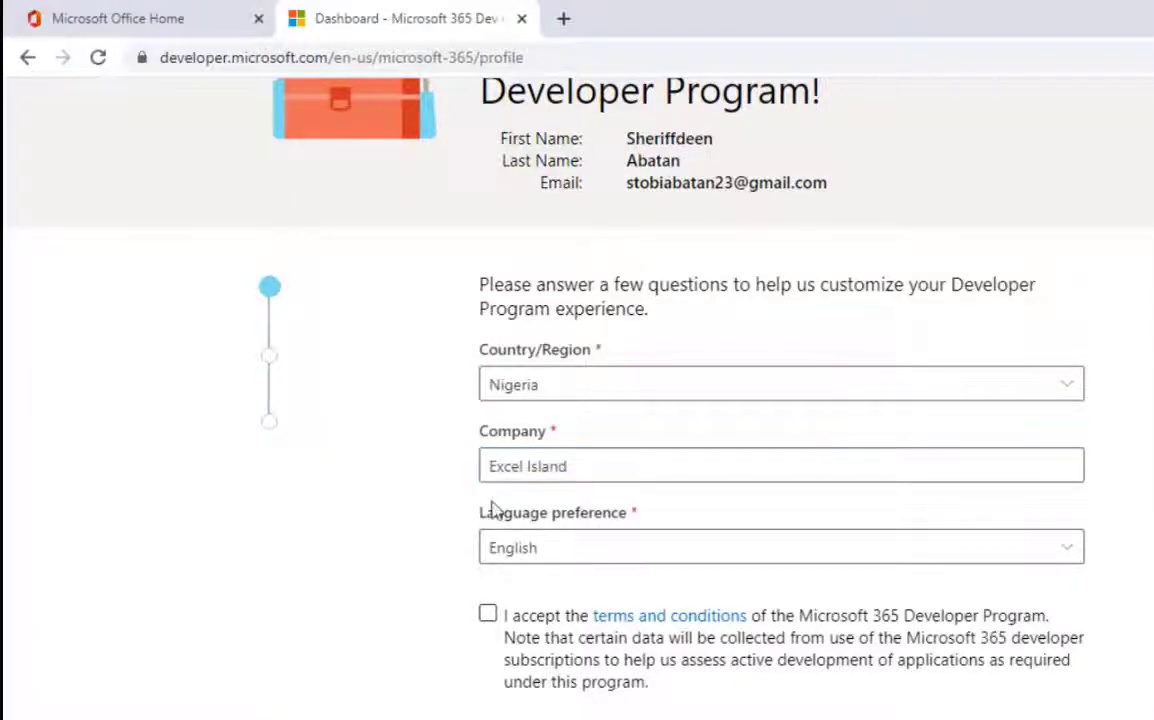
left_click(487, 615)
scroll(836, 400, "down", 1)
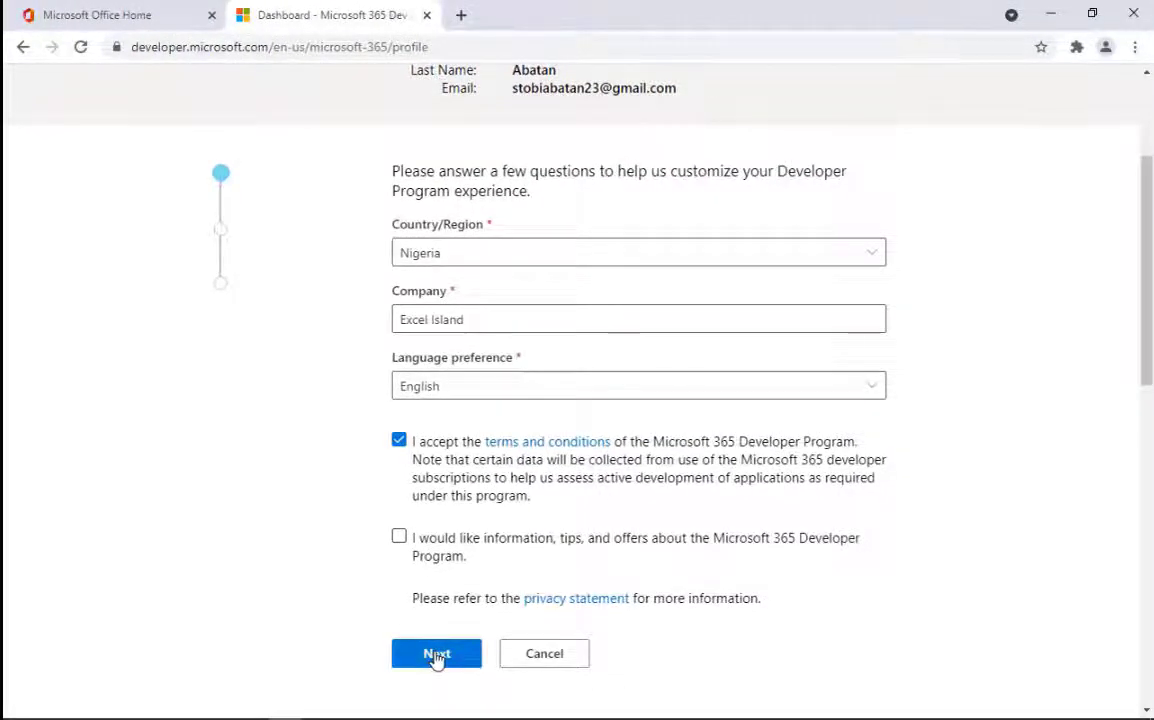
left_click(437, 655)
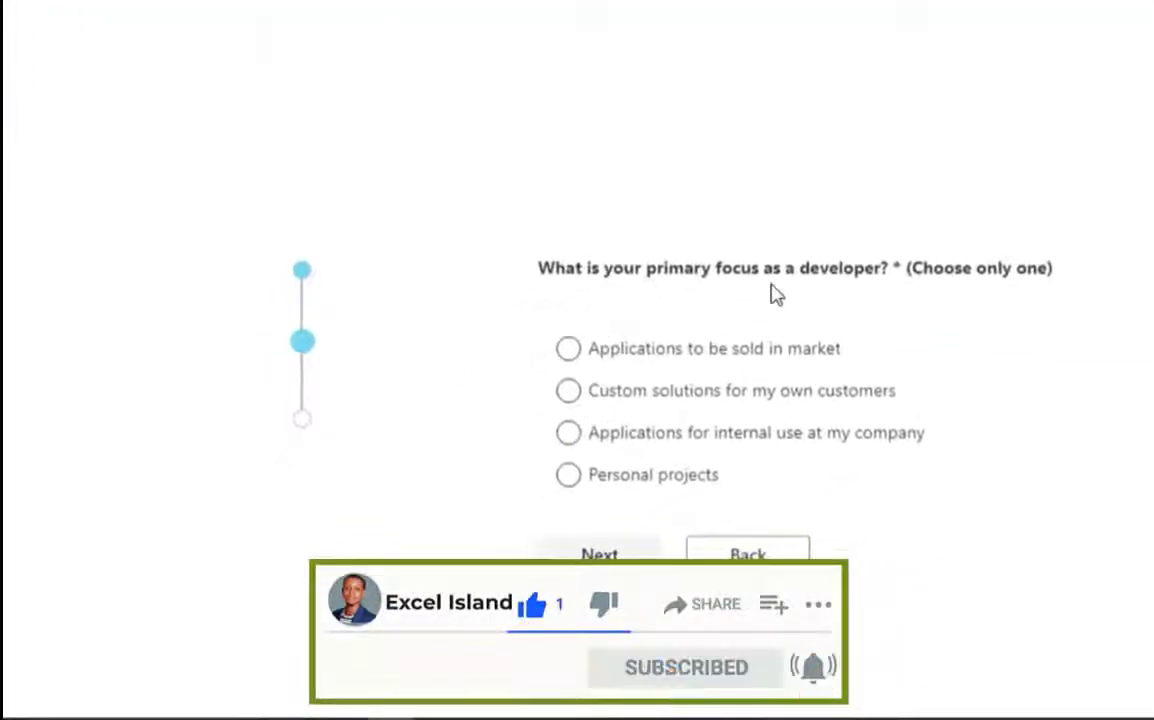
Step: Choose 'Custom solutions for my own customers' as the focus and tick Microsoft Teams as an interest
left_click(575, 396)
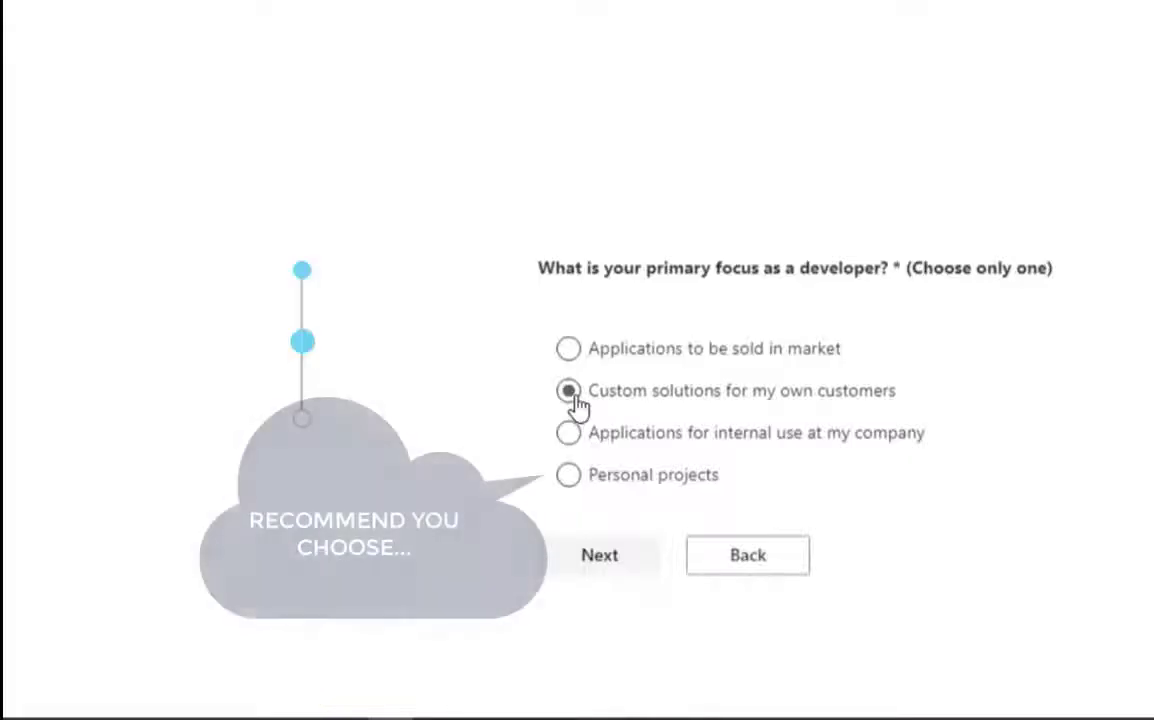
left_click(603, 556)
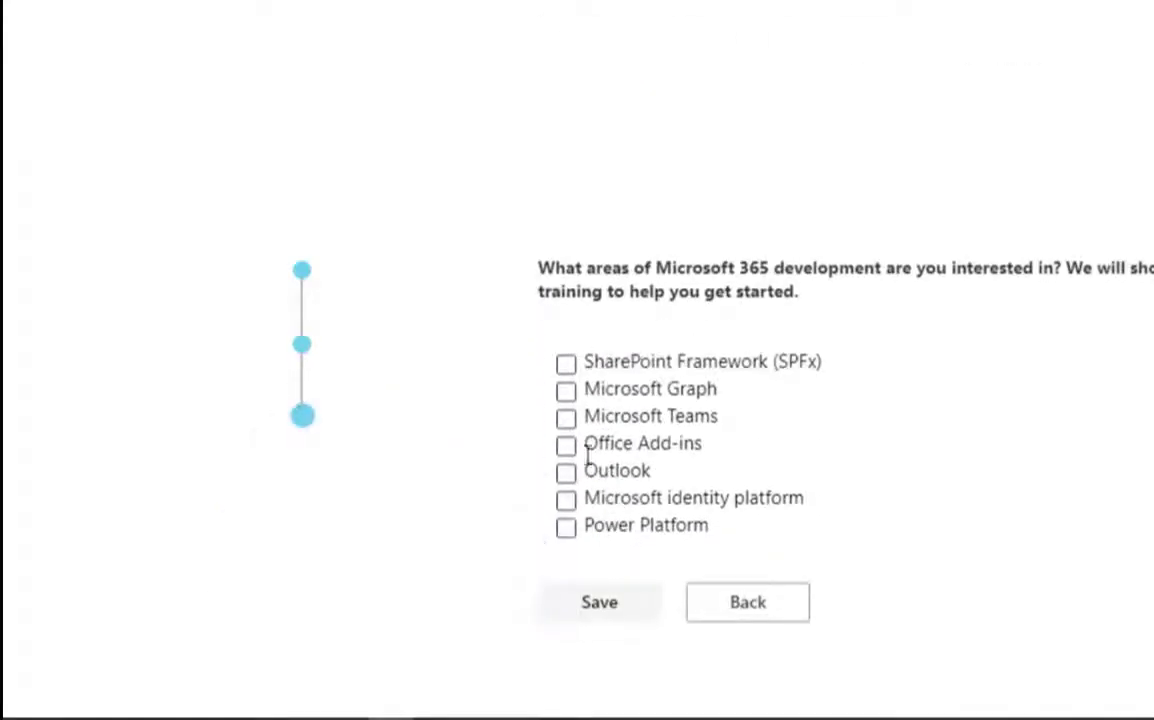
left_click(568, 420)
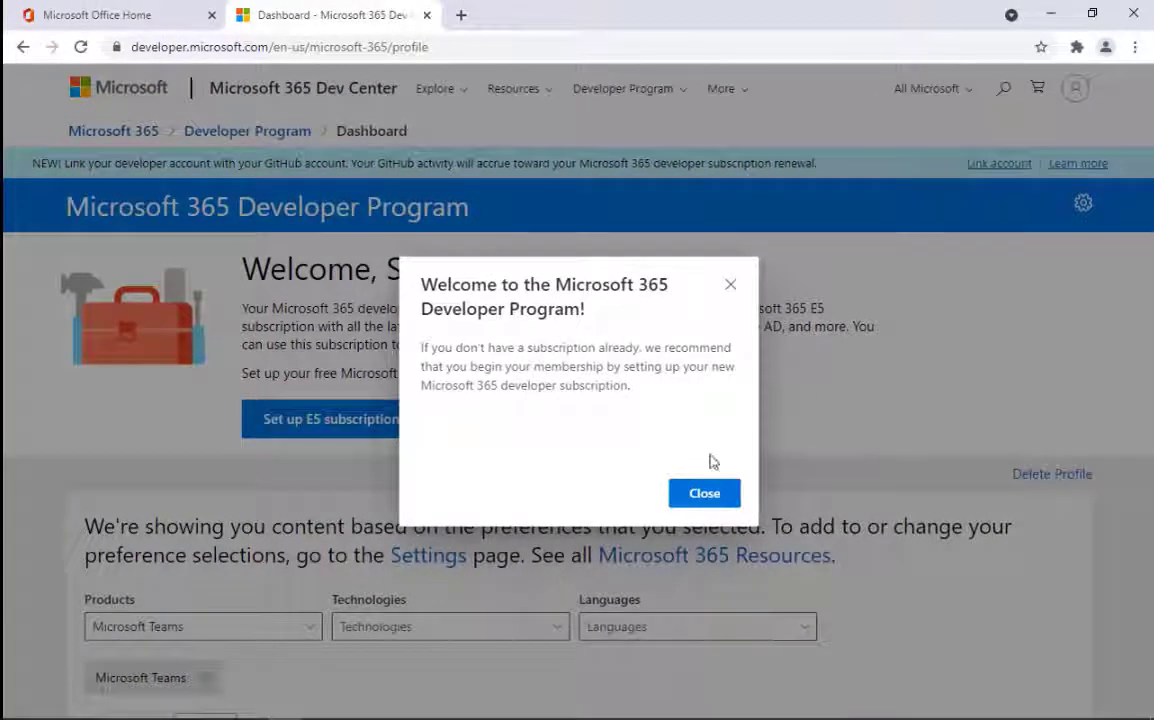
Step: Dismiss the welcome message and open the 'Set up E5 subscription' form from the dashboard
left_click(701, 489)
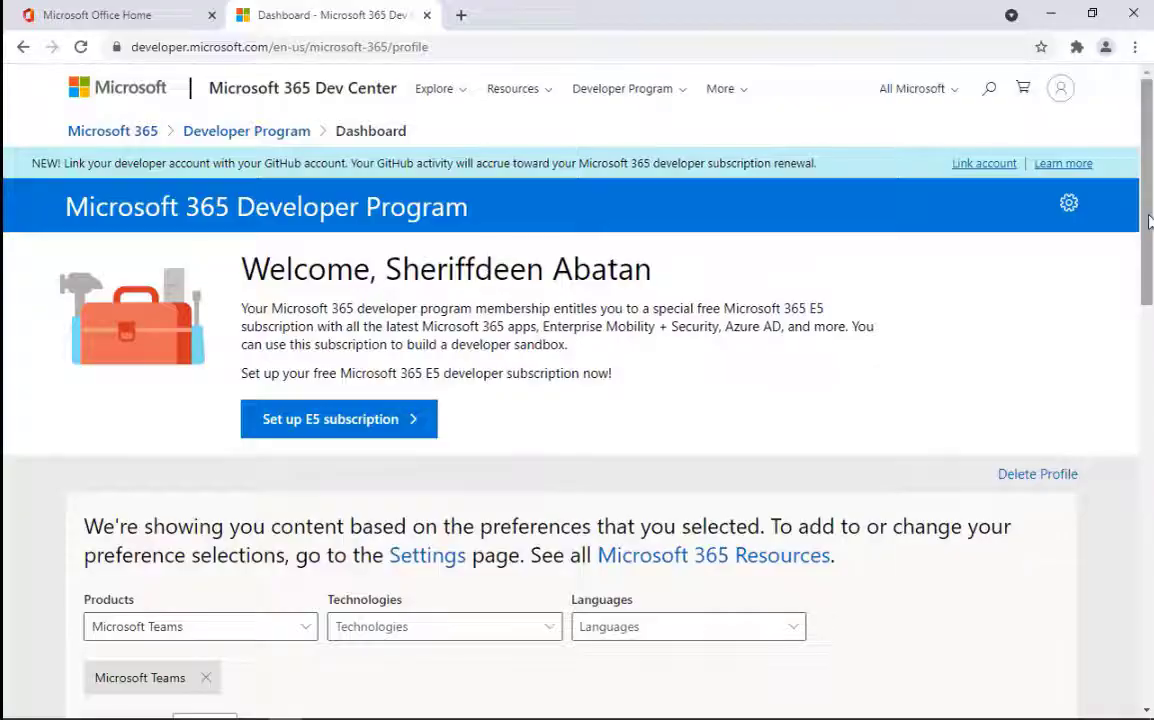
scroll(1148, 220, "down", 3)
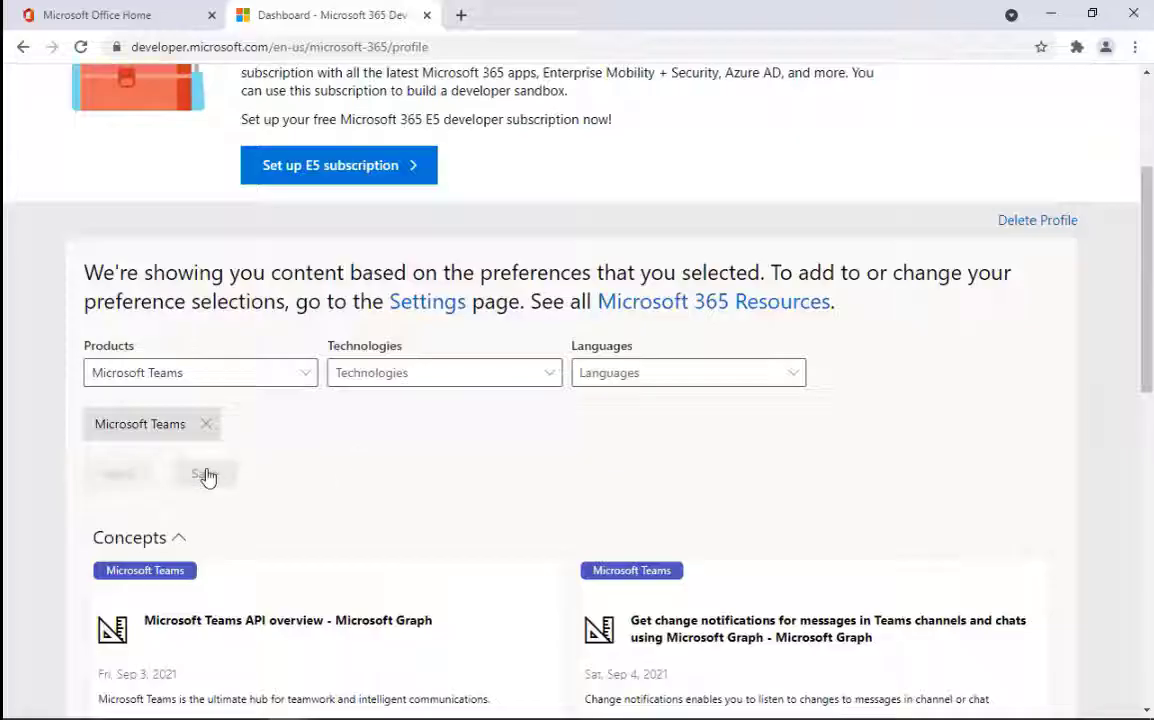
mouse_move(1148, 340)
left_mouse_down()
mouse_move(1148, 600)
mouse_move(1150, 283)
left_mouse_up()
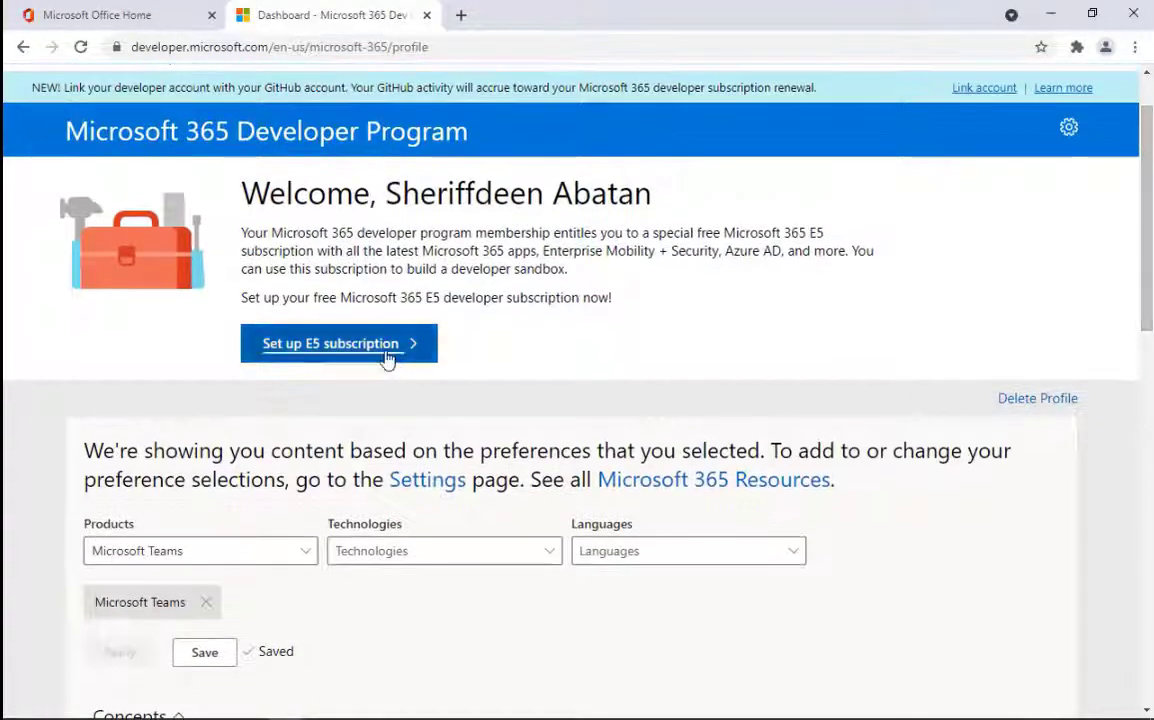
left_click(350, 345)
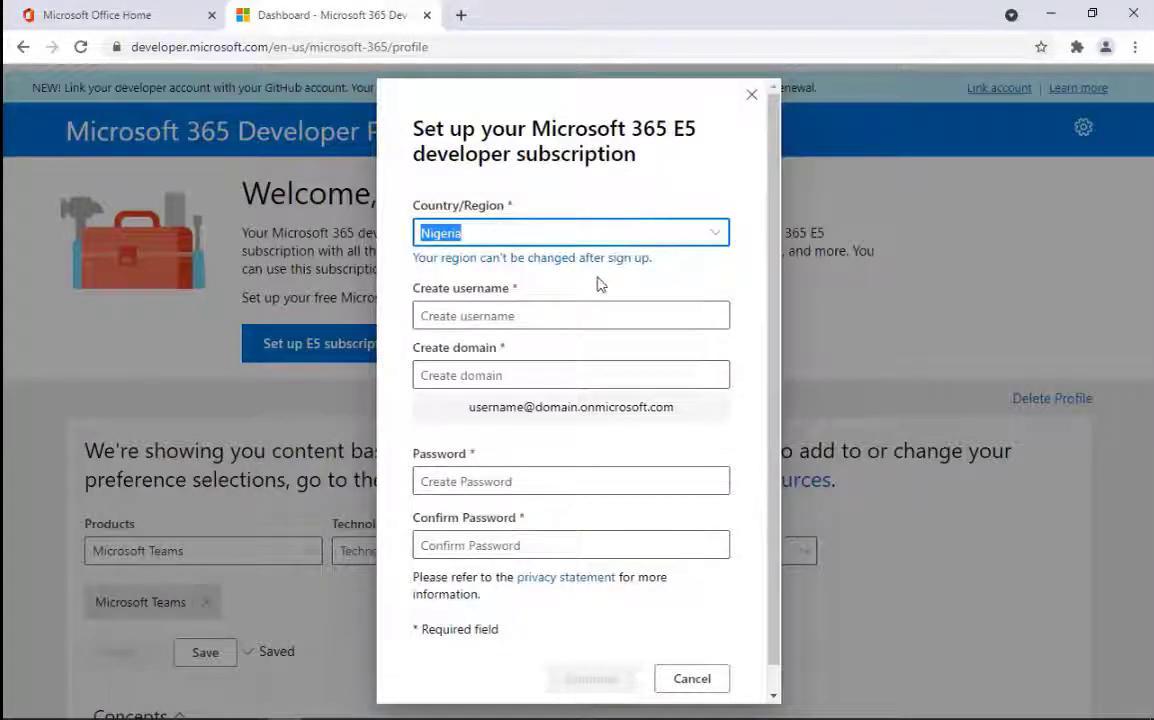
Step: Enter excelisland as both the username and the domain
left_click(505, 318)
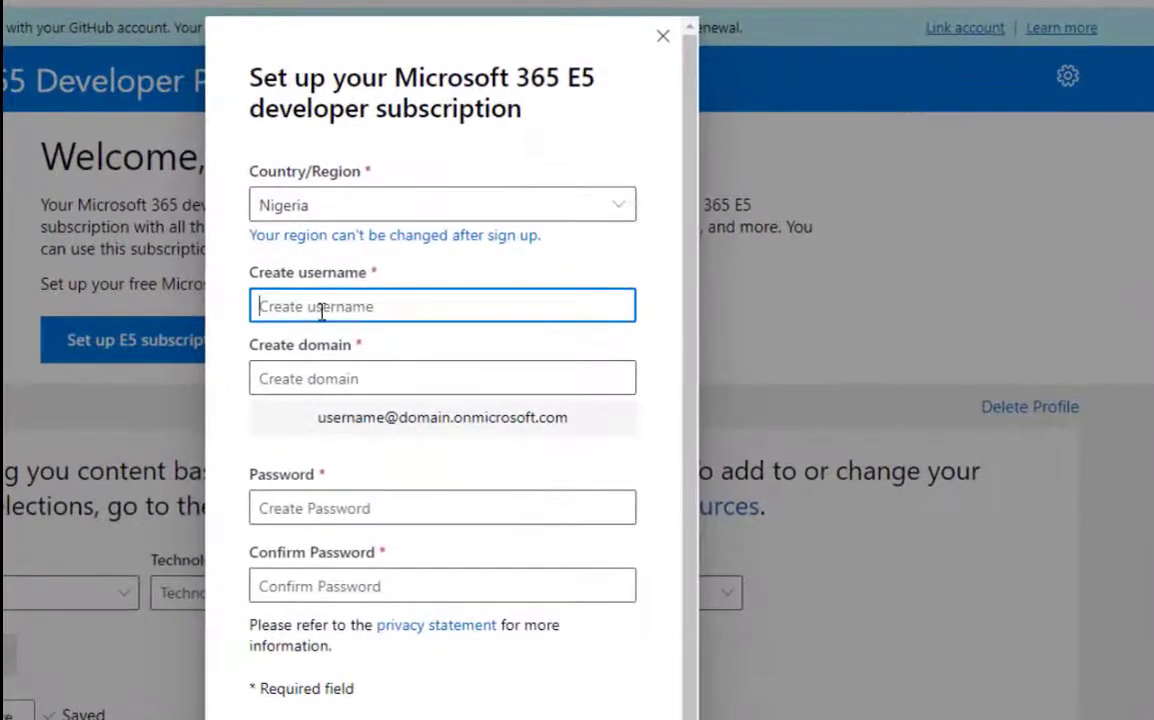
type("excelisland")
left_click(444, 378)
type("e")
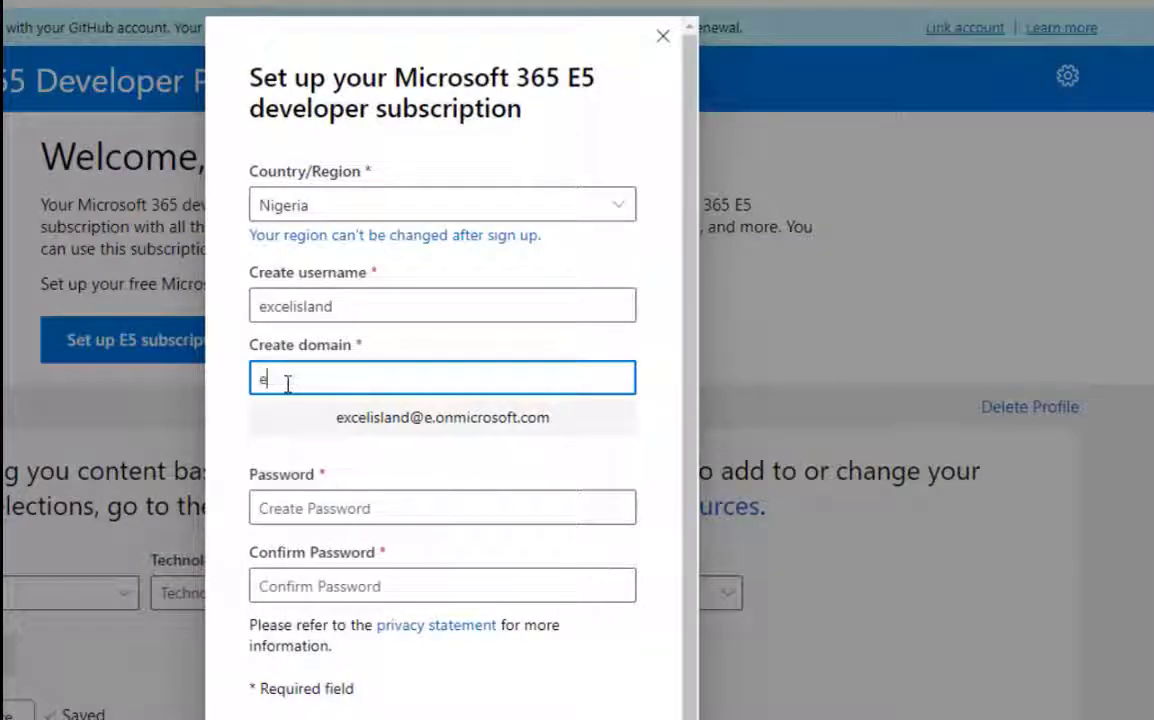
type("xcel")
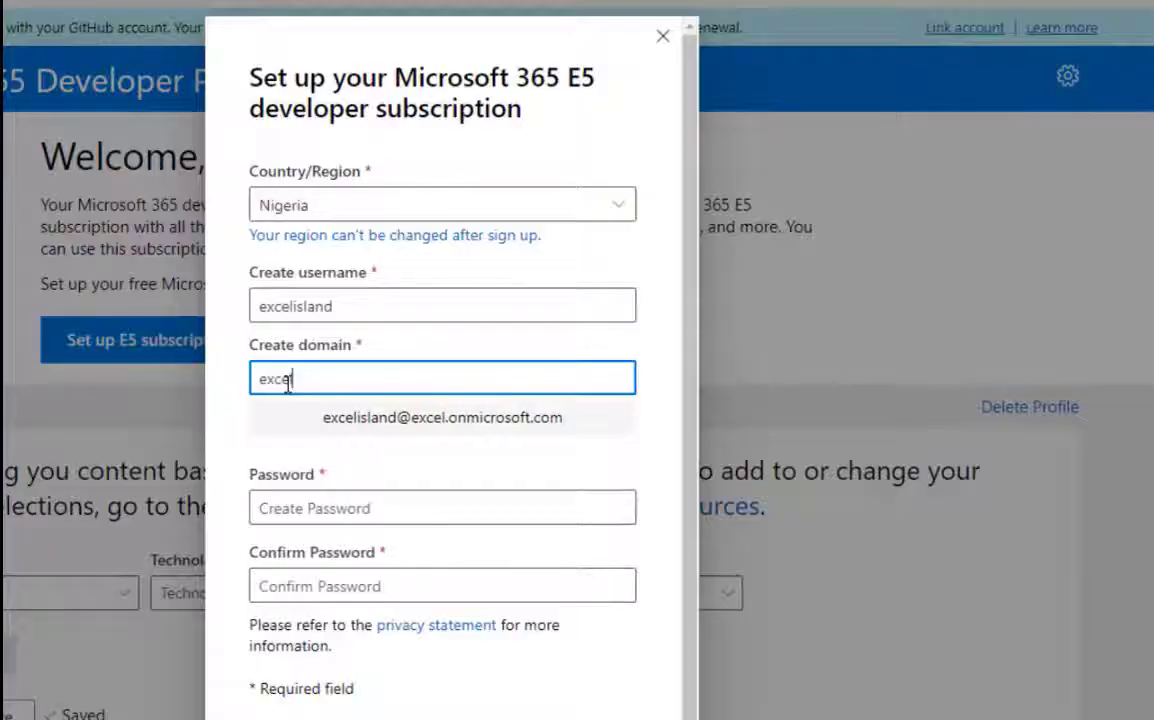
type("island")
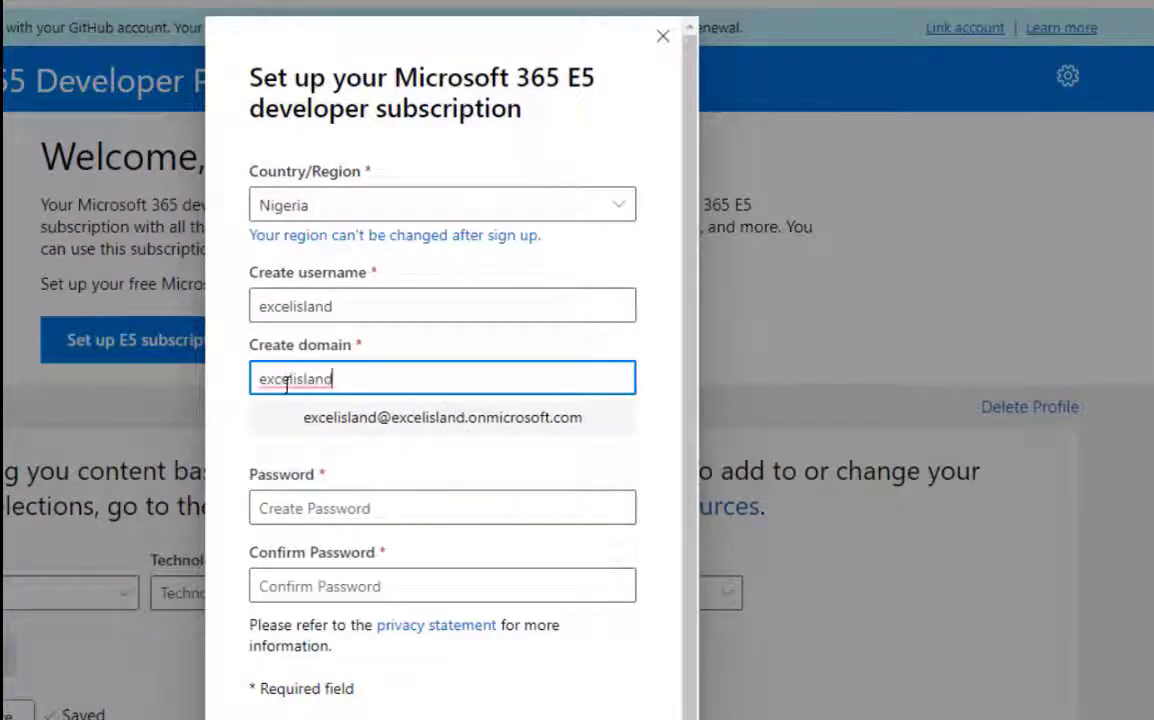
left_click(250, 432)
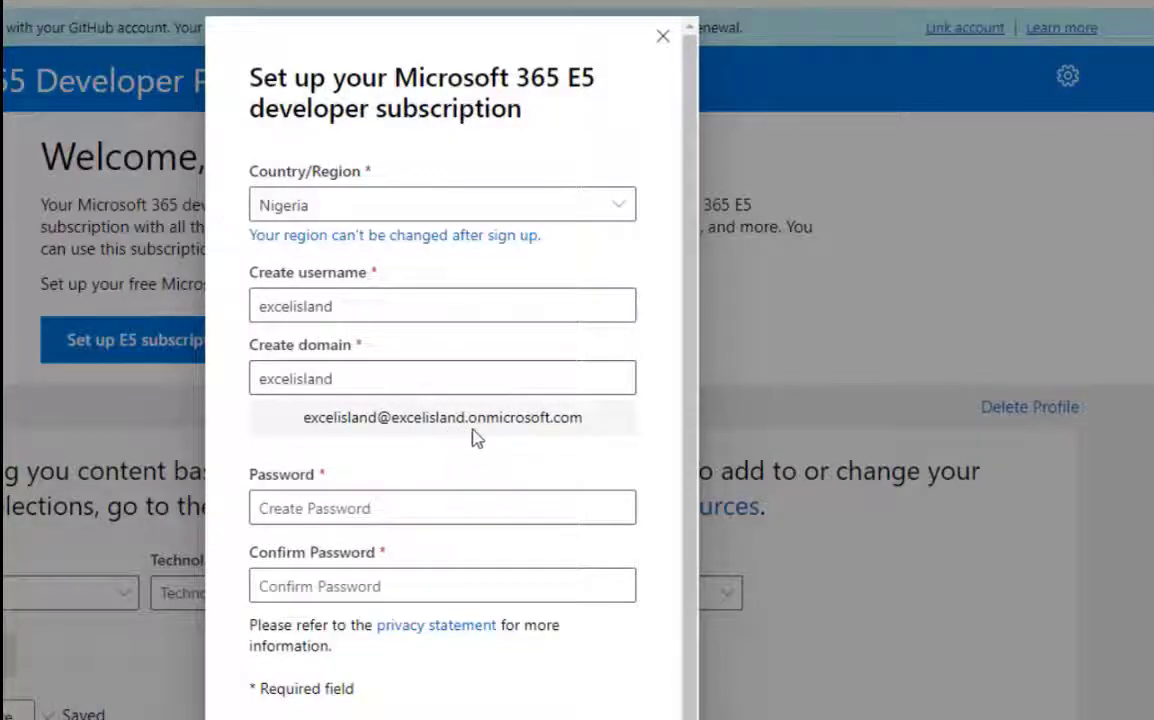
Step: Set and confirm the account password, then submit the subscription details
left_click(331, 507)
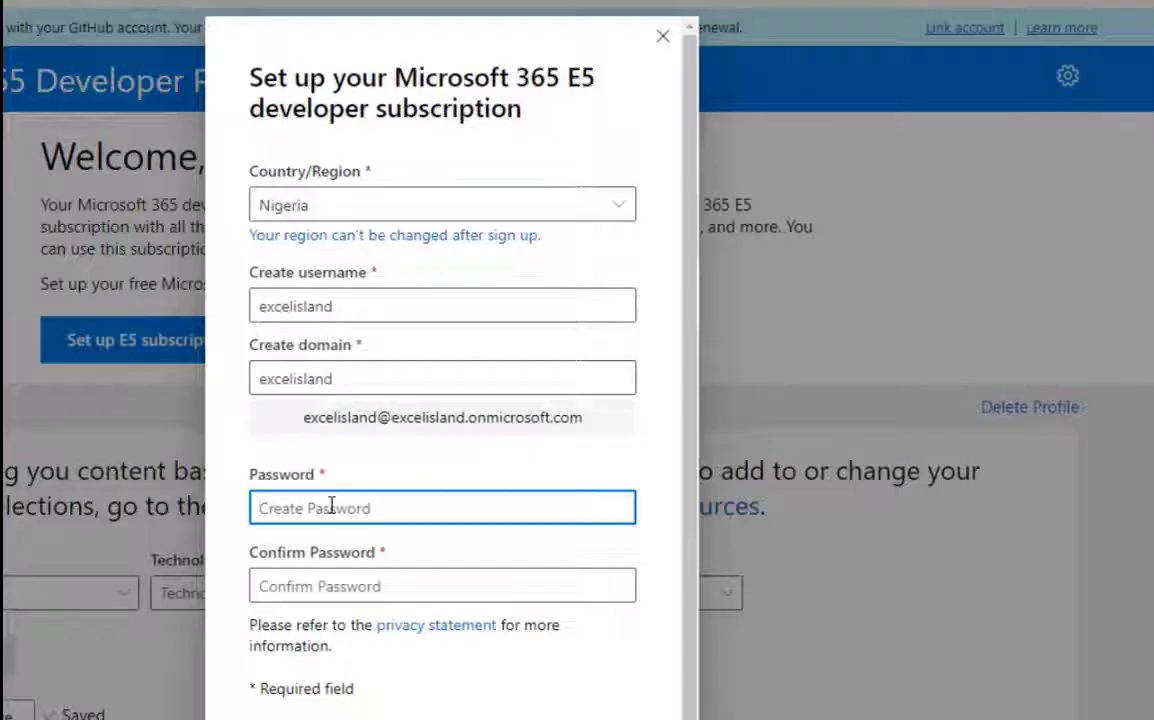
type("••")
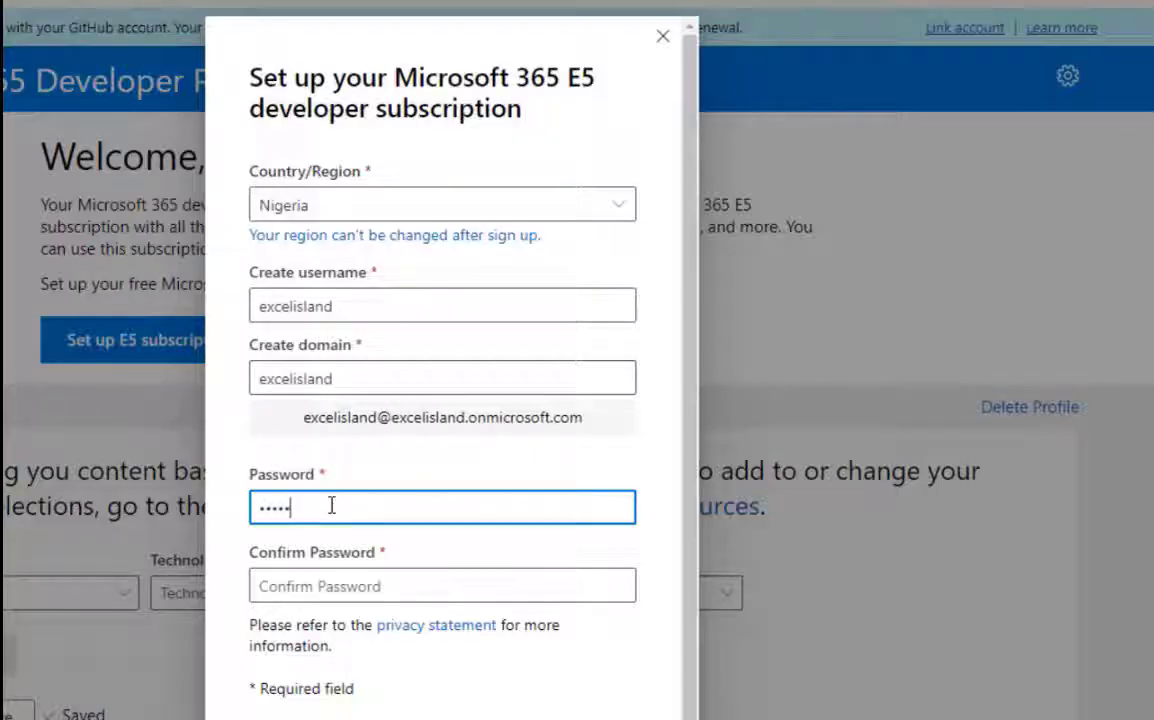
type("•••")
left_click(326, 584)
type("•")
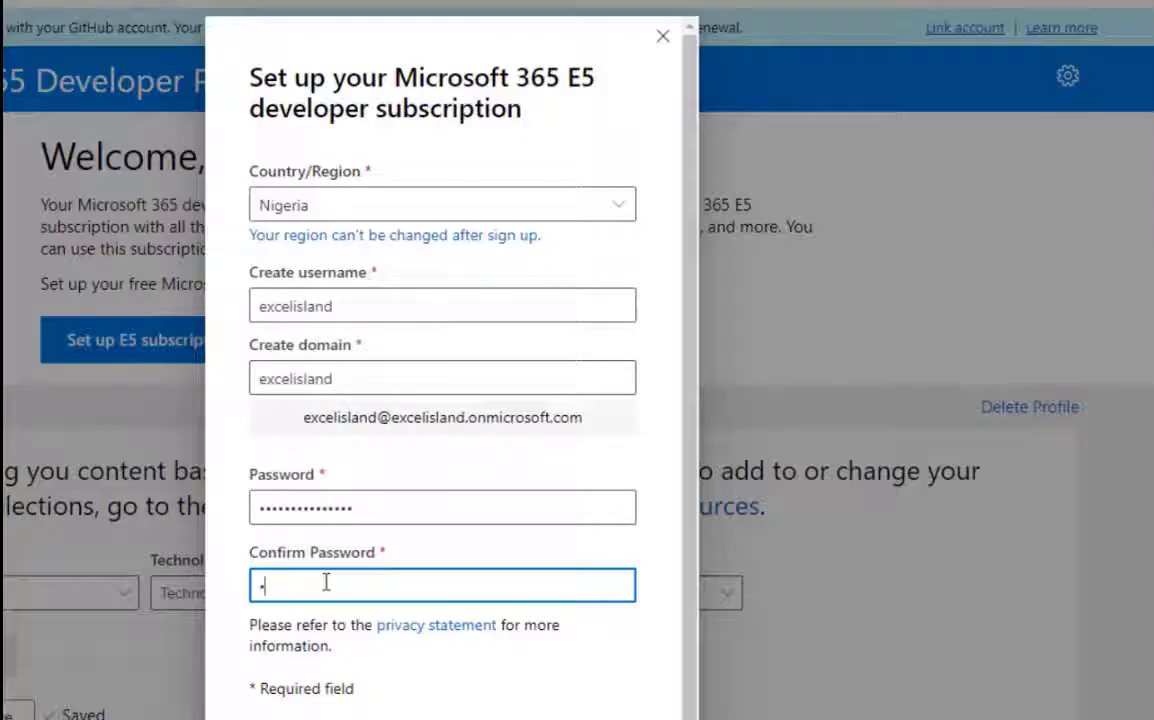
type("•")
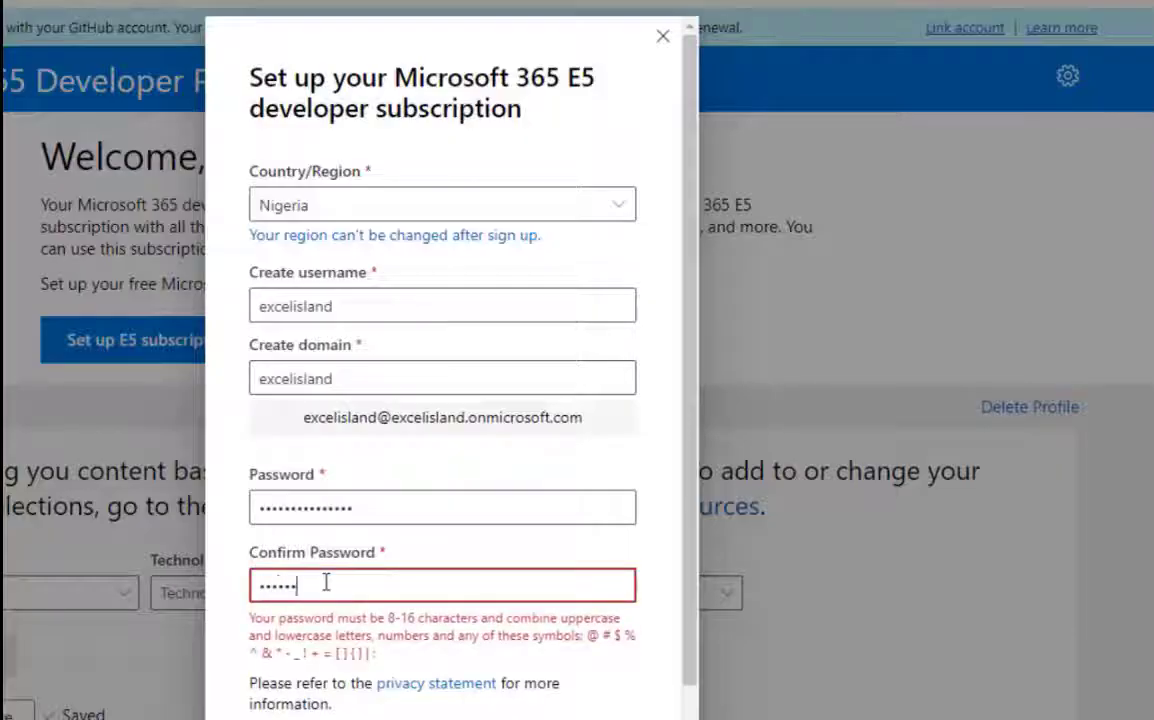
type("•")
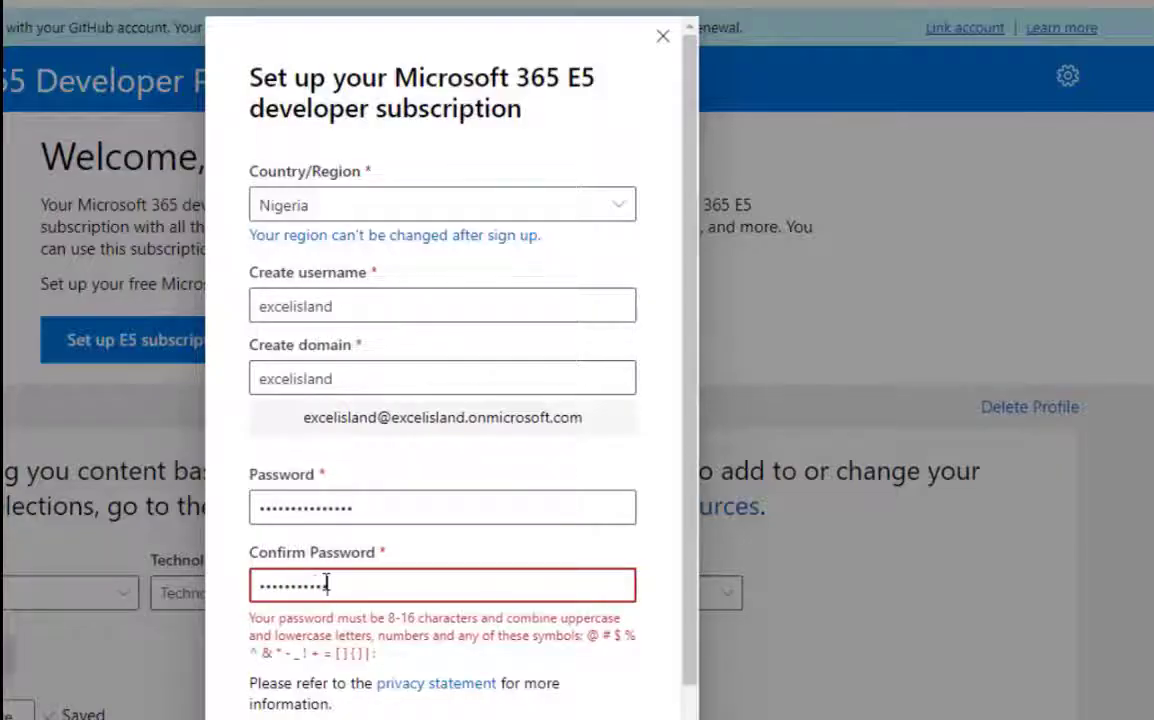
type("•")
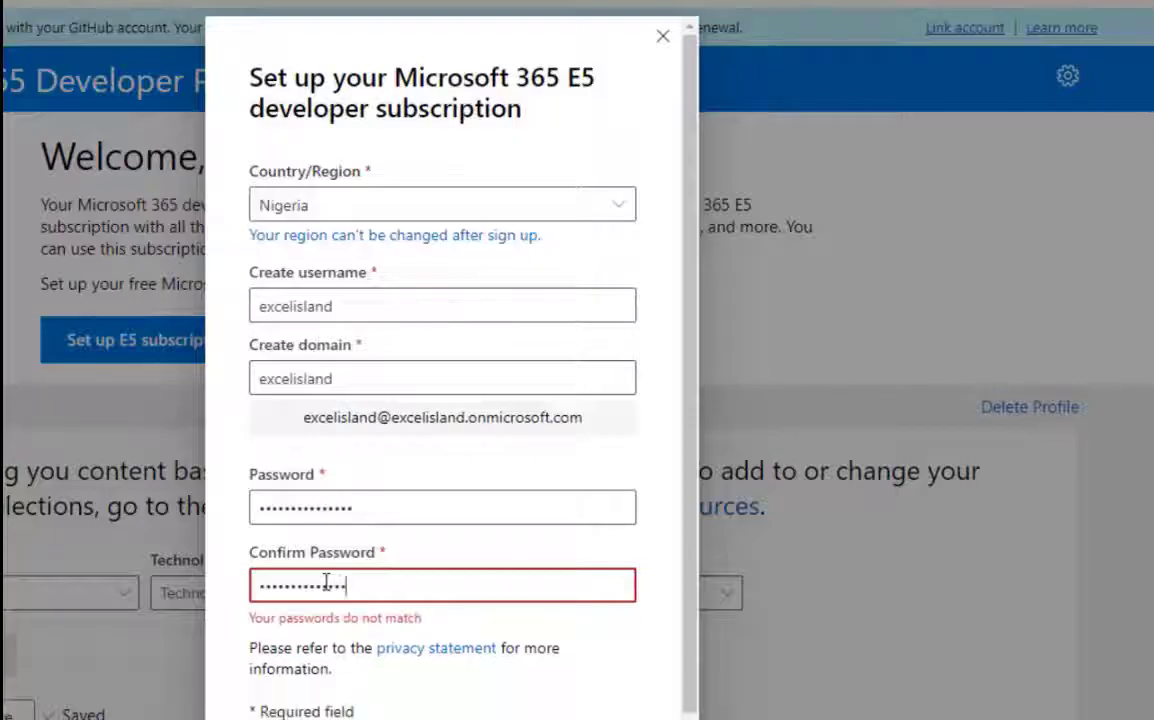
type("•")
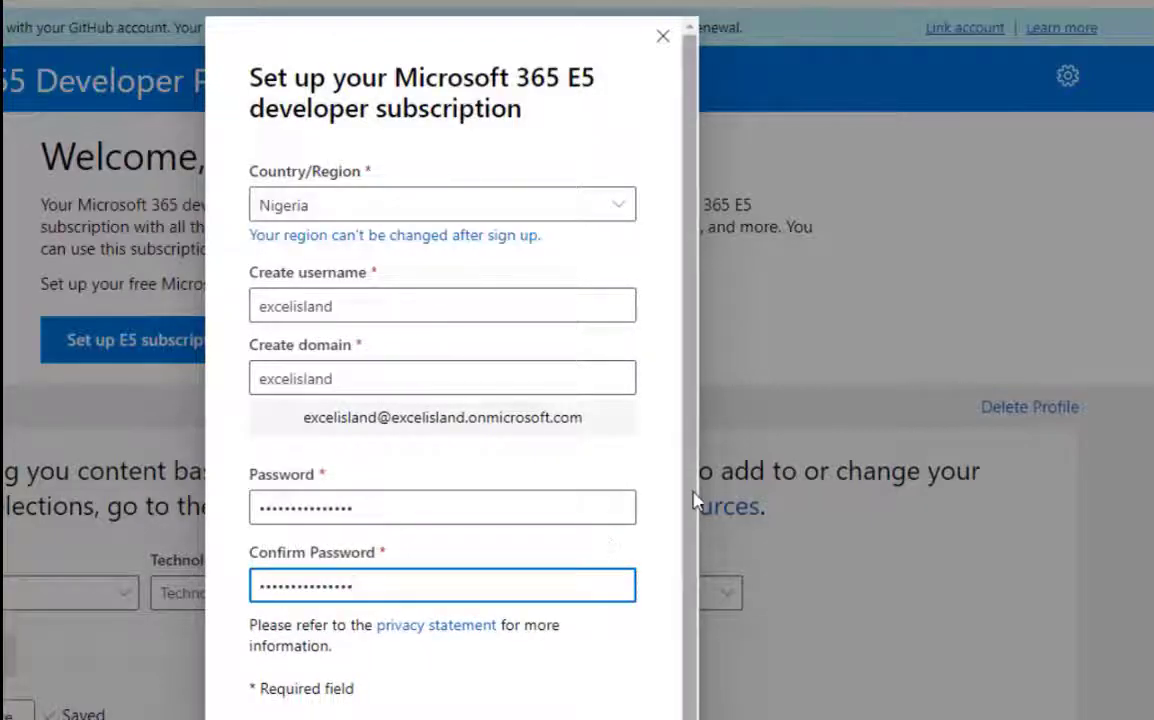
scroll(695, 510, "down", 1)
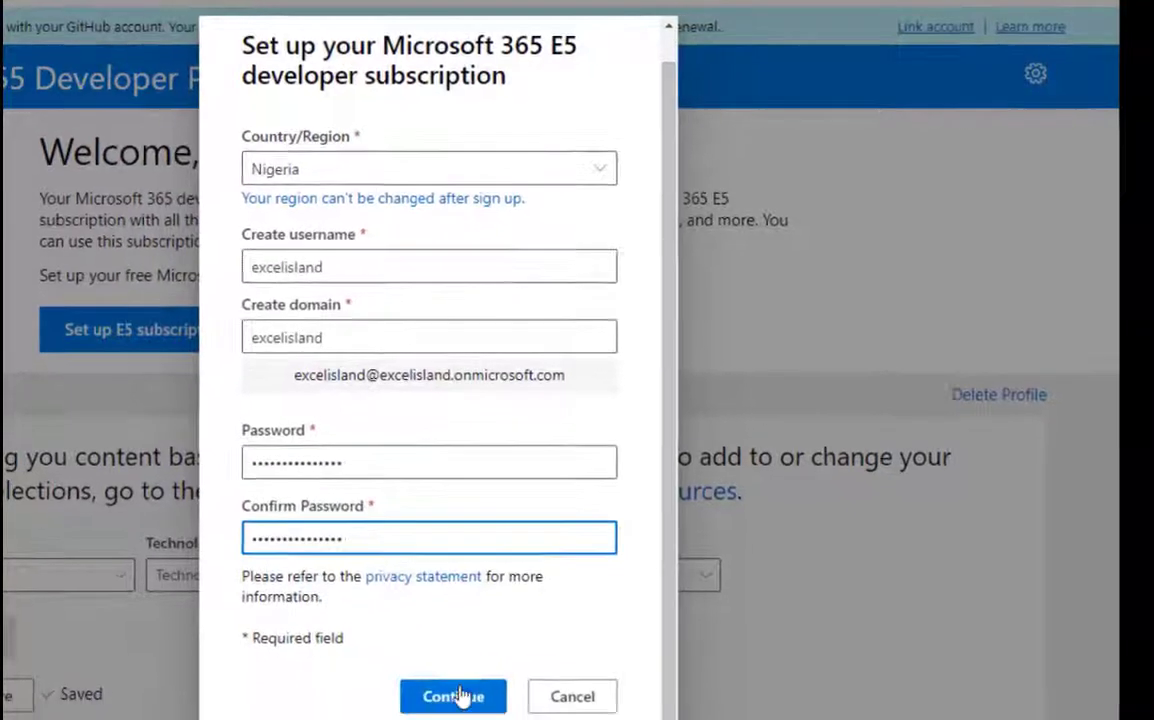
left_click(452, 689)
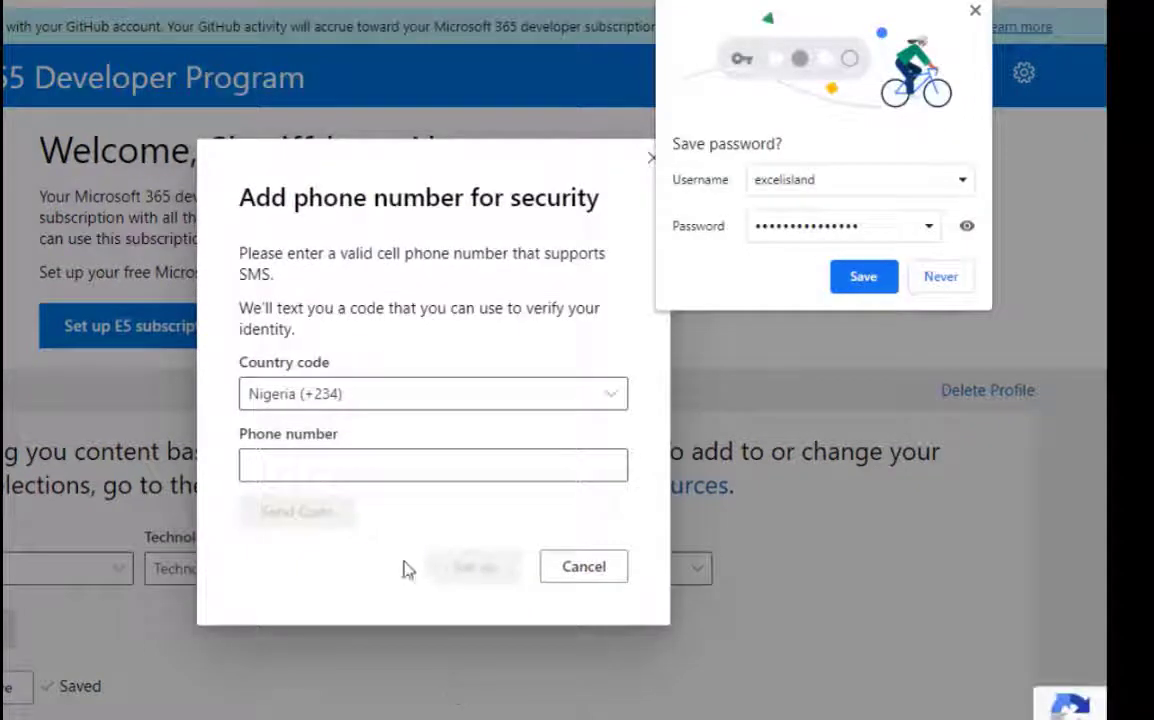
Step: Dismiss the save-password popup, enter the Nigerian security phone number and send an SMS code
left_click(975, 14)
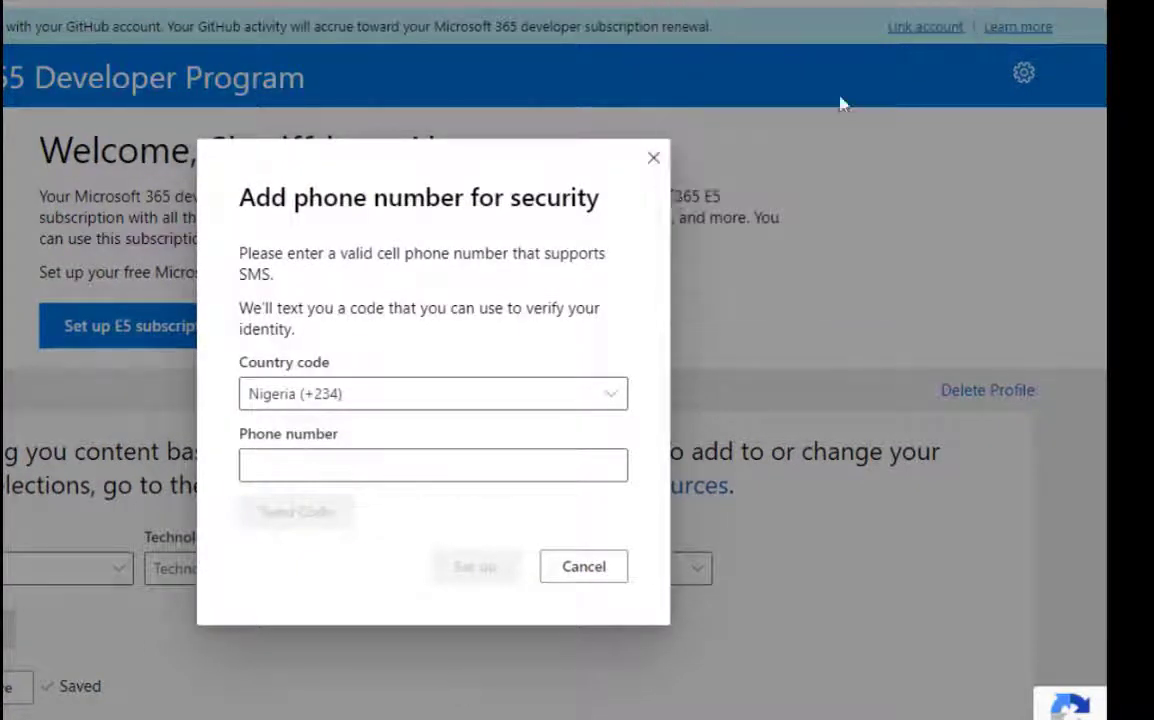
left_click(333, 468)
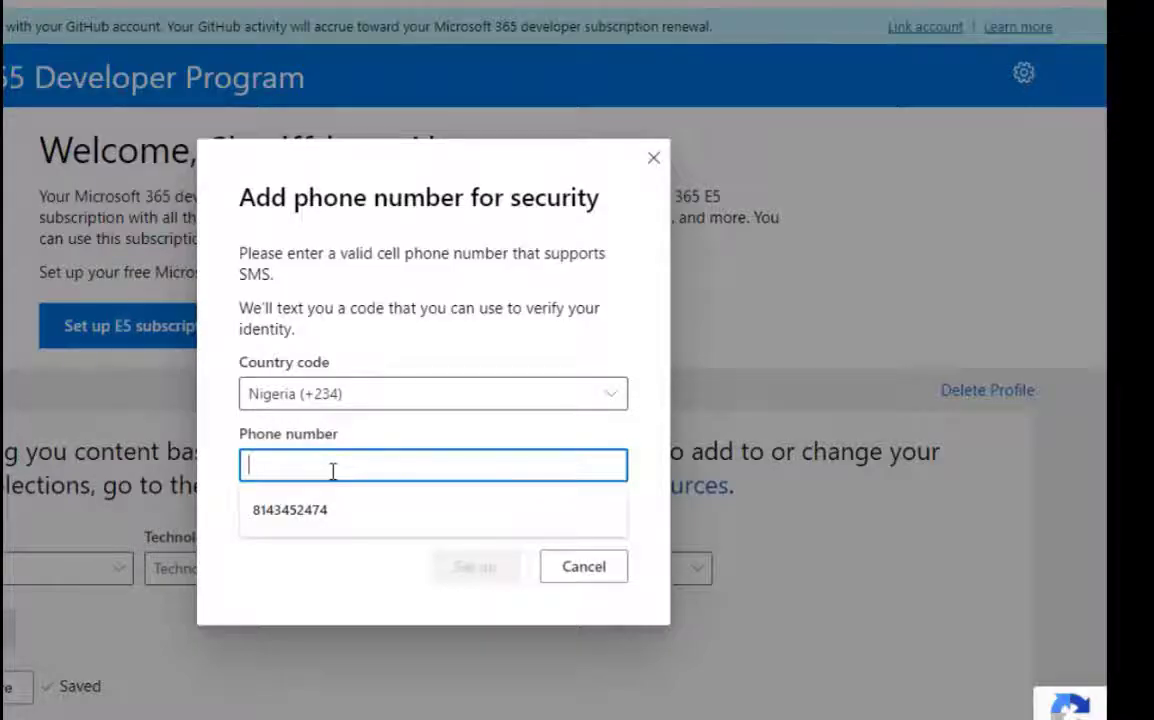
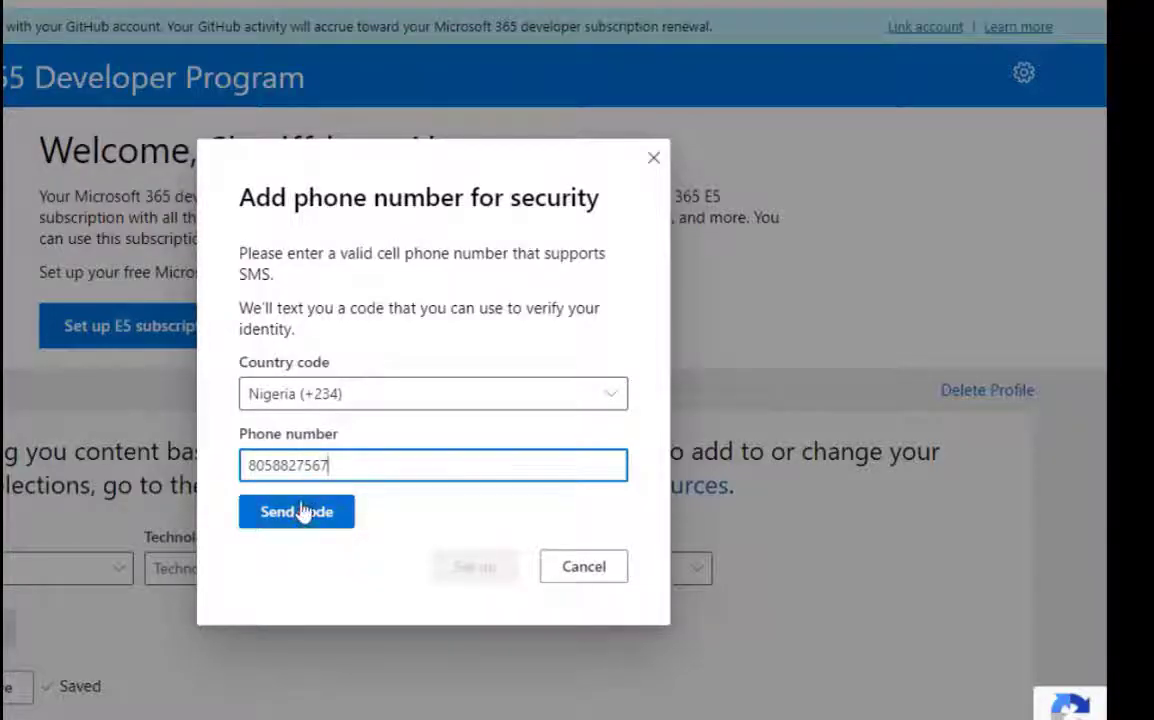
left_click(298, 512)
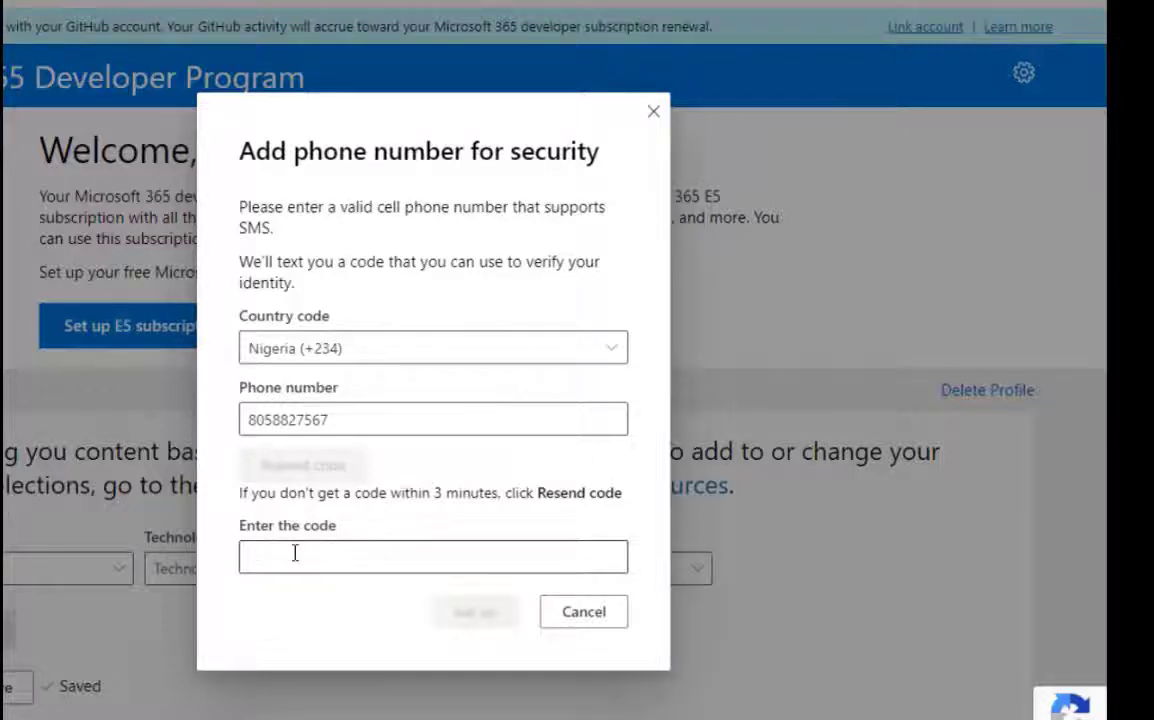
Step: Paste the SMS verification code and complete setup of the E5 developer subscription
left_click(295, 556)
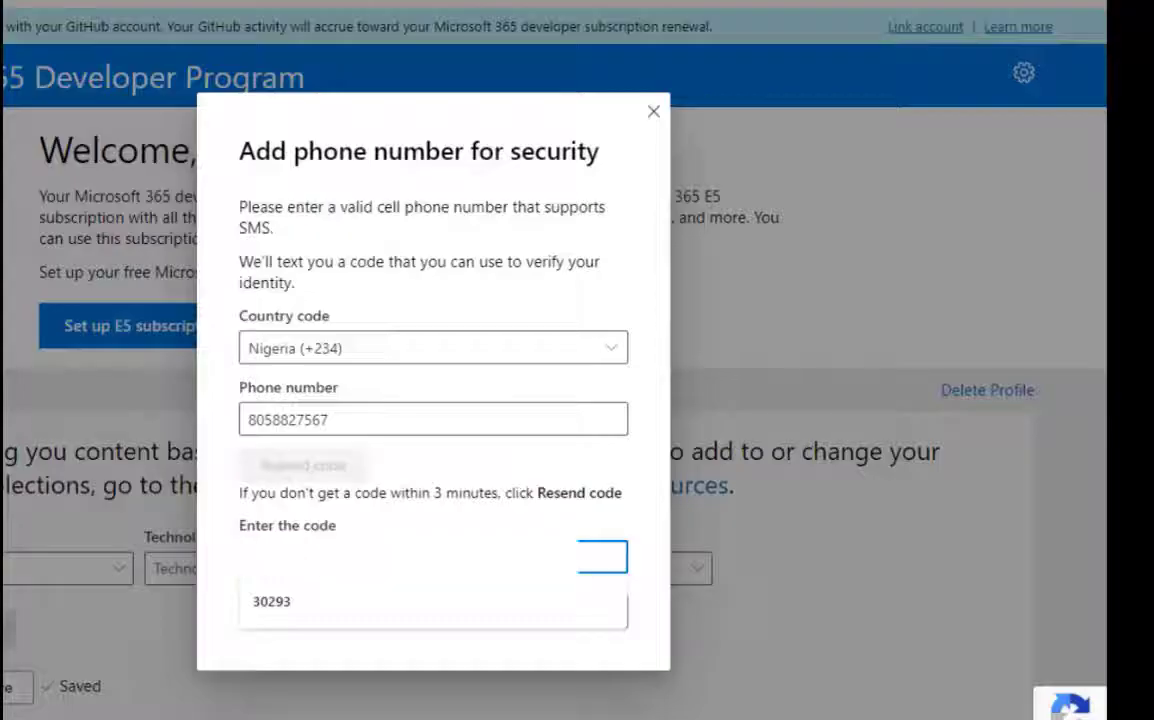
key("Escape")
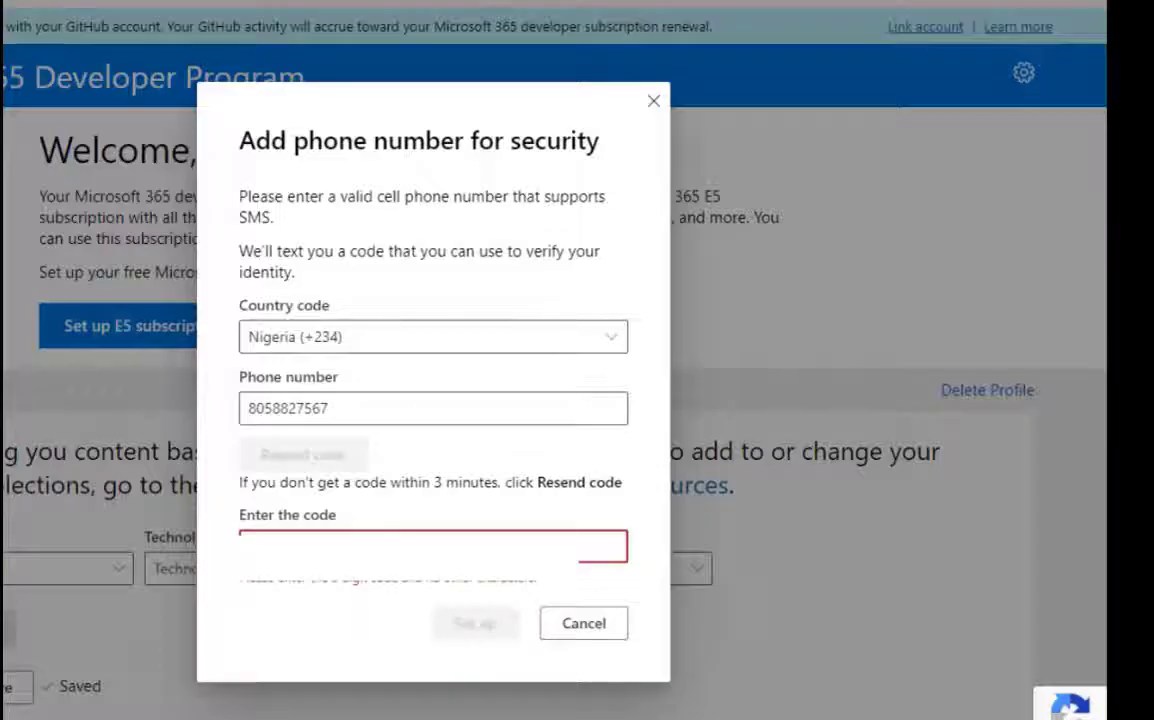
key("ctrl+v")
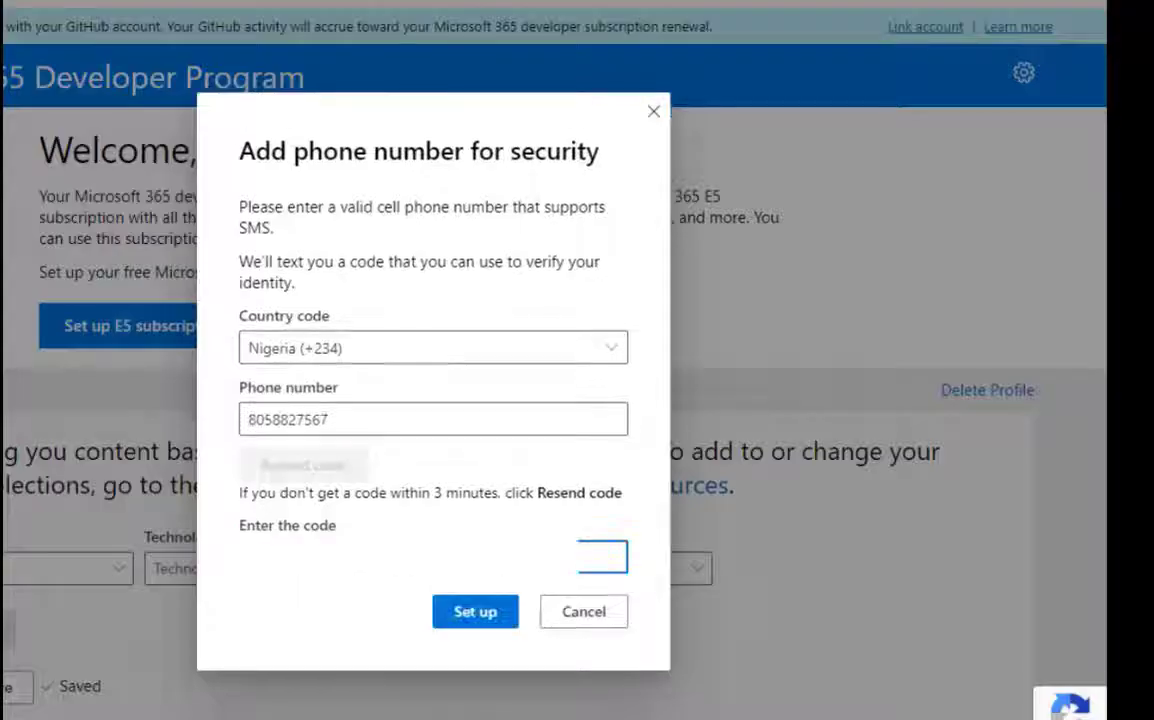
left_click(454, 621)
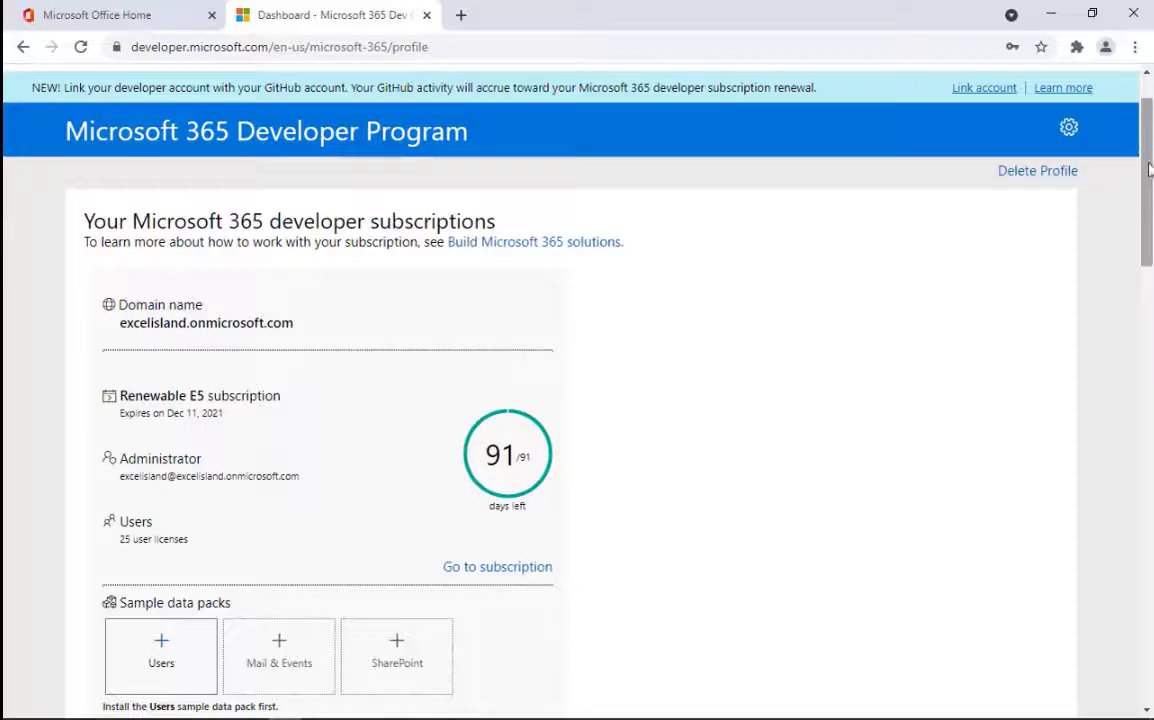
left_click_drag(1148, 170, 1148, 147)
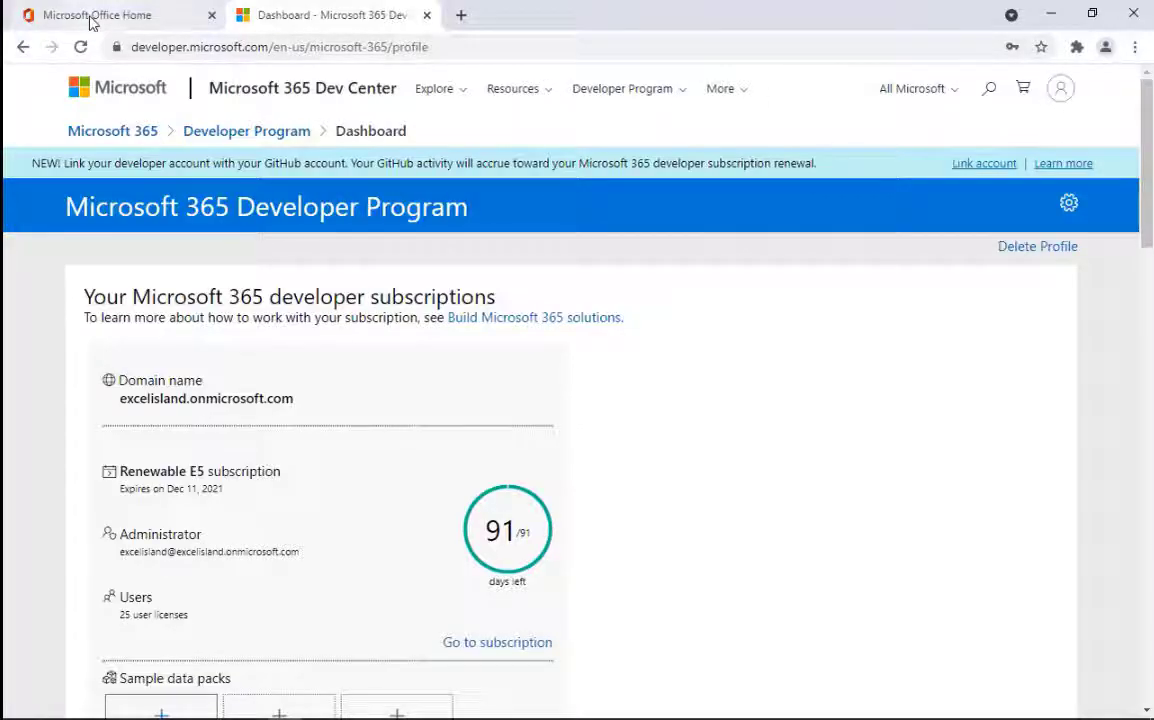
left_click(90, 18)
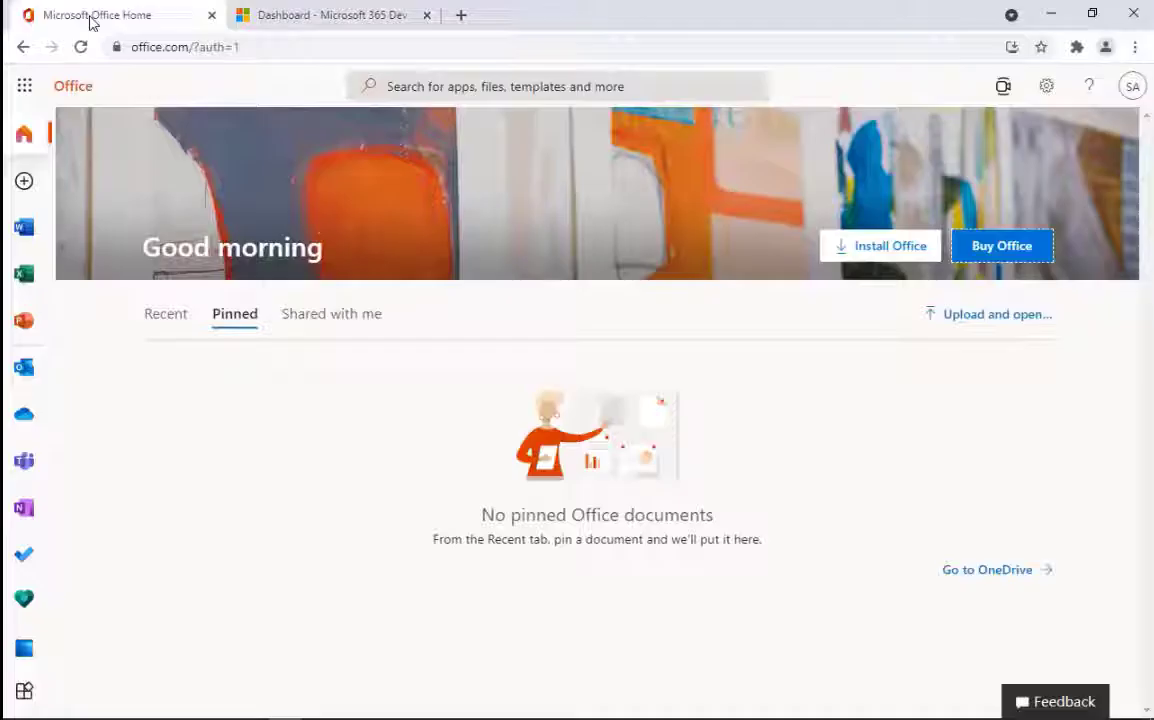
left_click(299, 18)
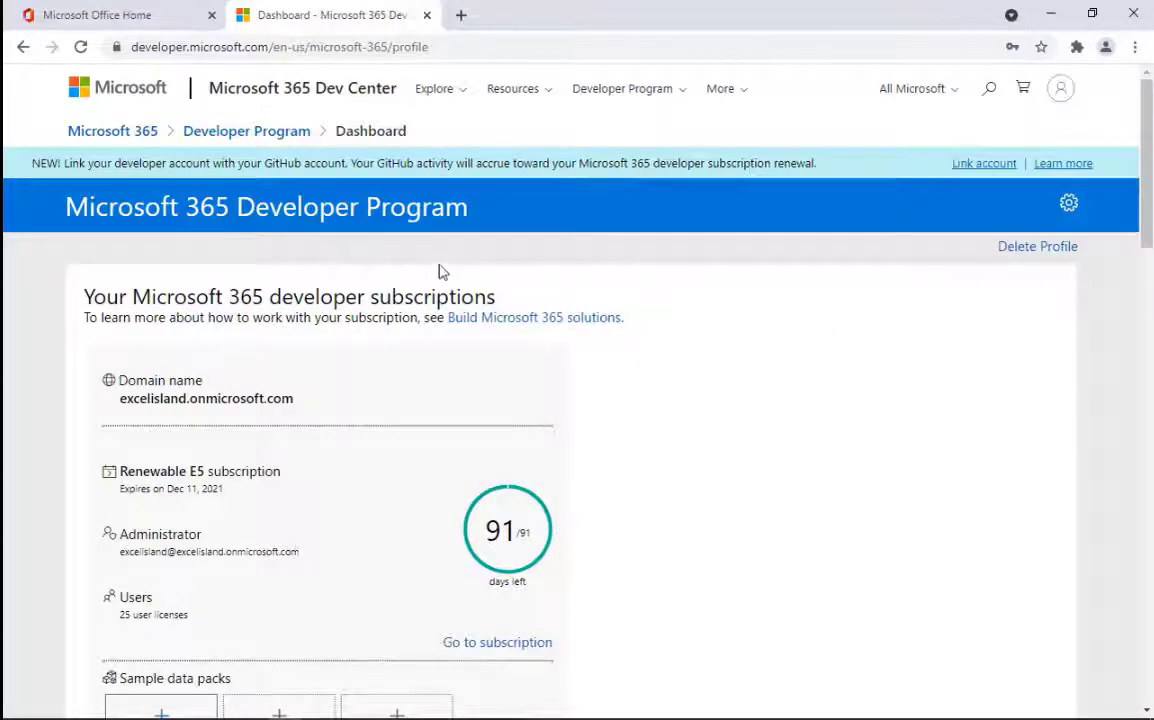
Step: Search 'Microsft store' in a new tab, block location access, and open the Windows Apps – Microsoft Store result
left_click(459, 16)
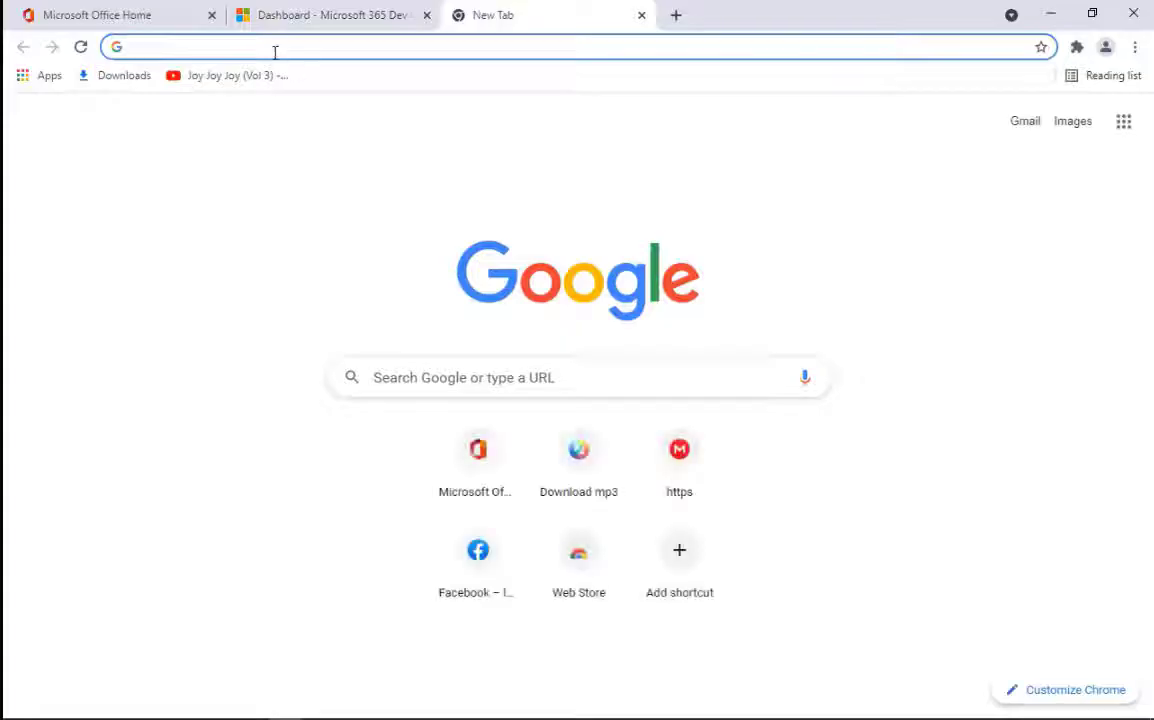
type("mic")
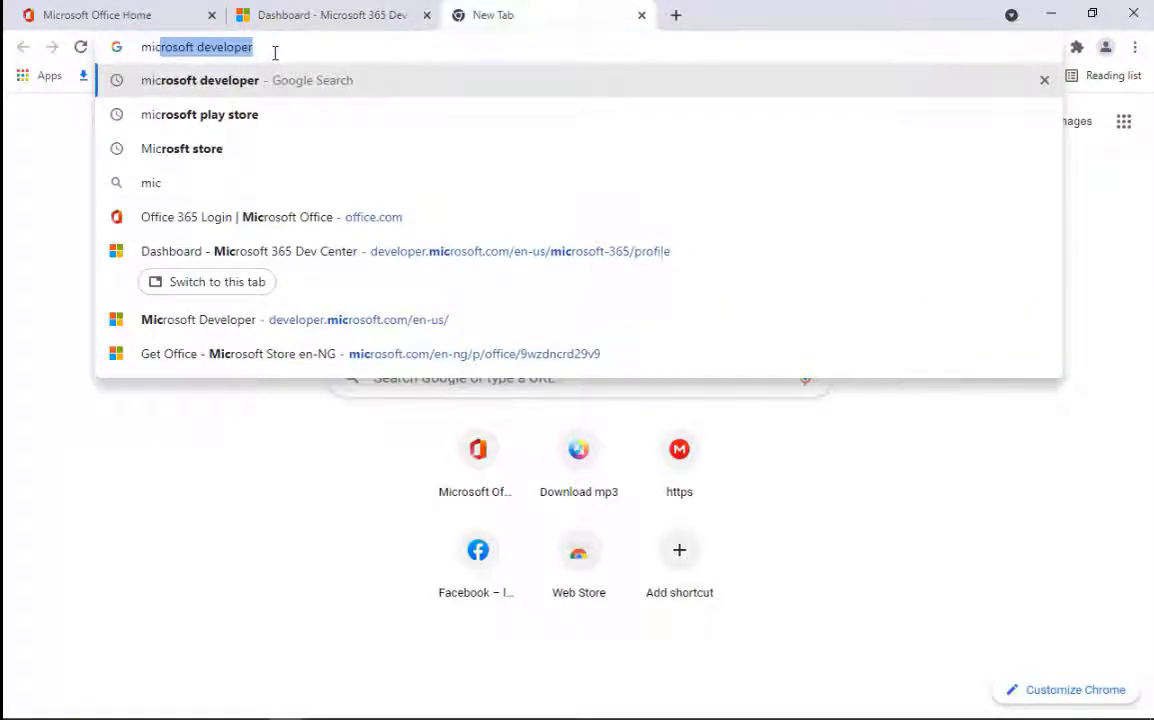
left_click(216, 150)
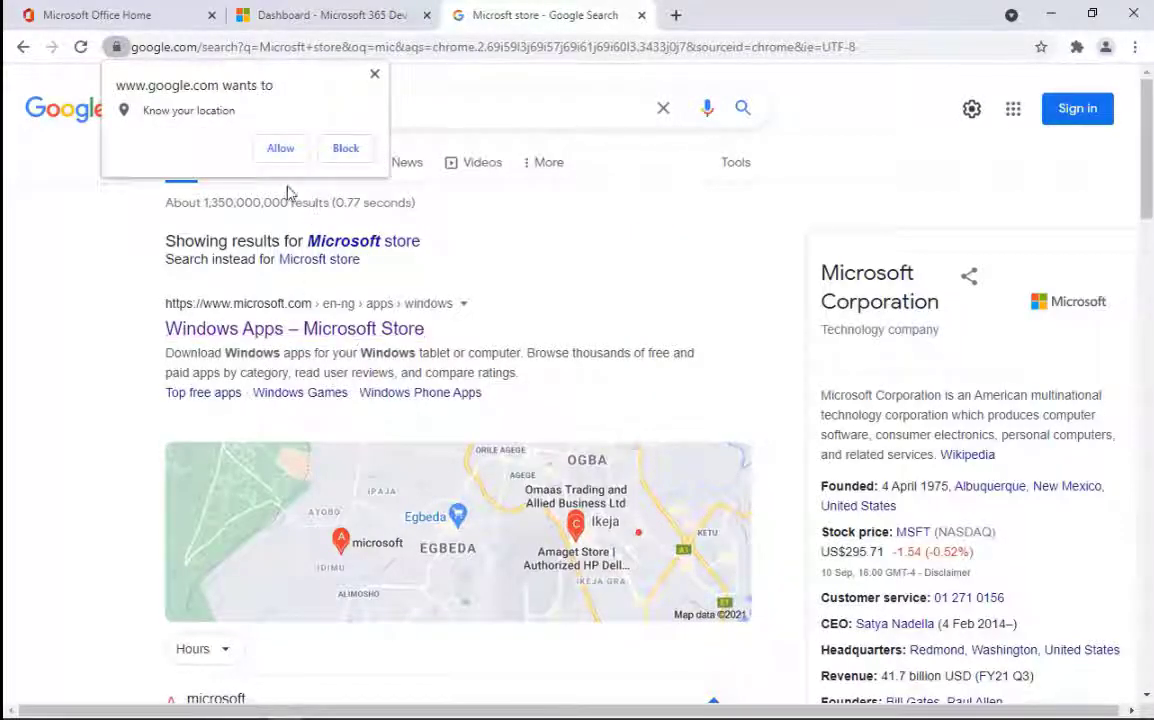
left_click(374, 74)
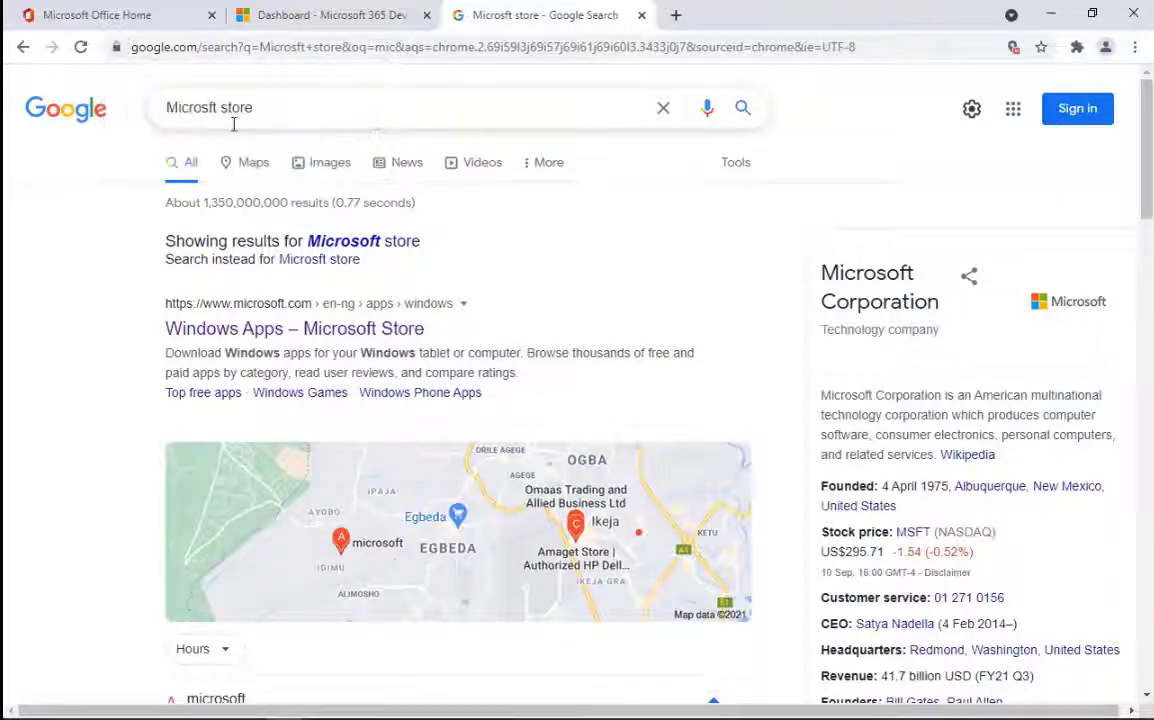
left_click(284, 332)
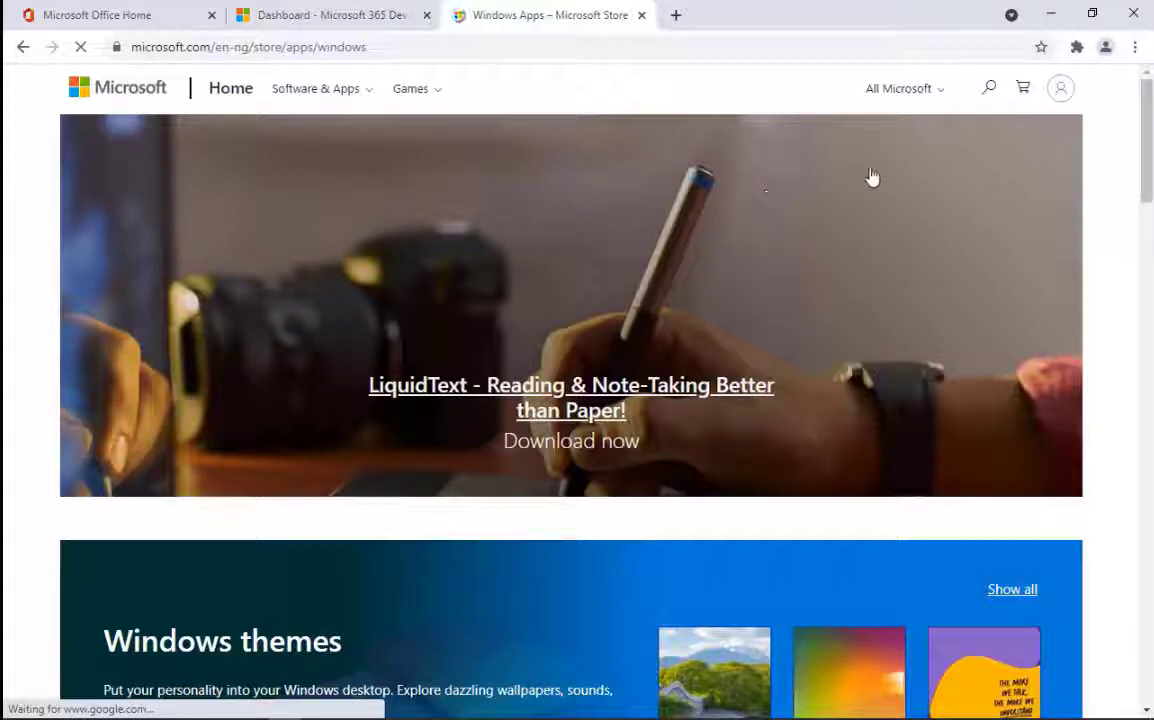
Step: Search the store for 'office', filter results to Apps, and open the free Office app page
left_click(989, 92)
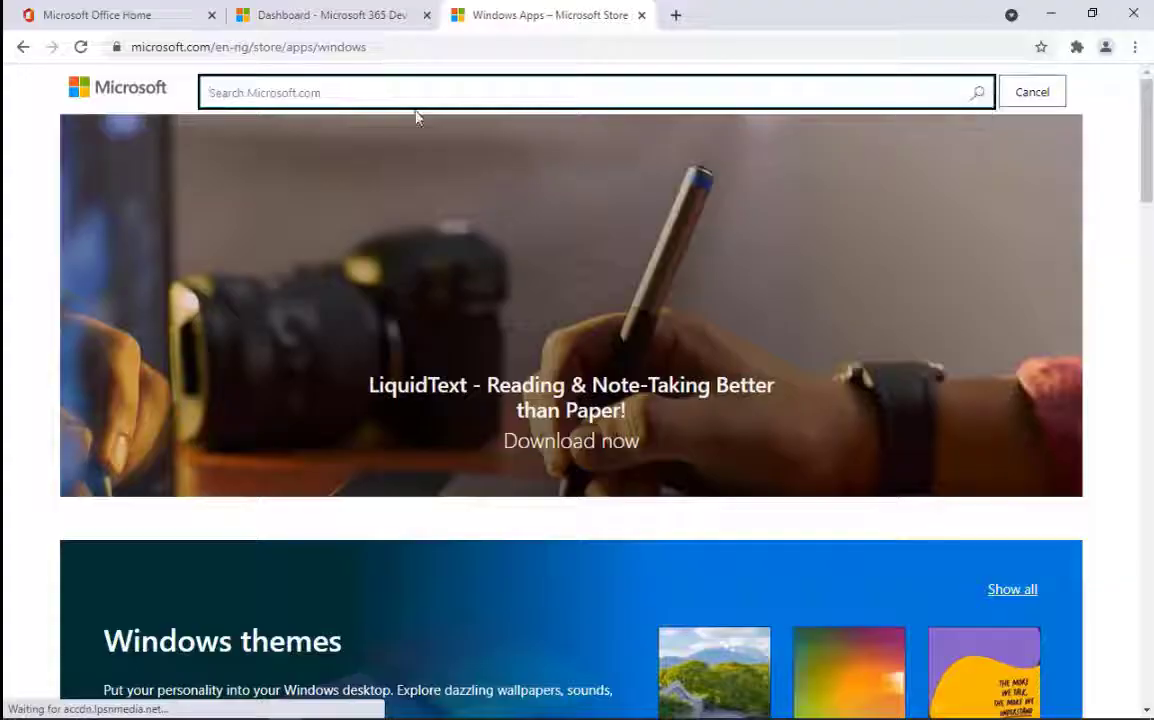
type("office")
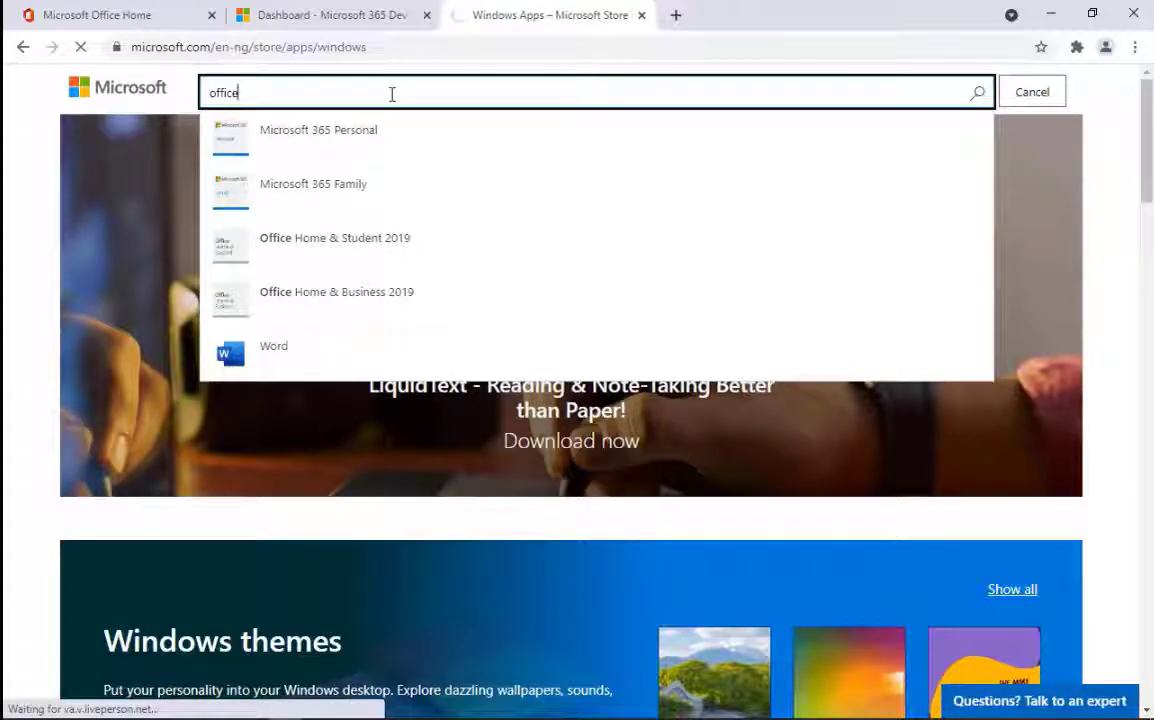
key("Return")
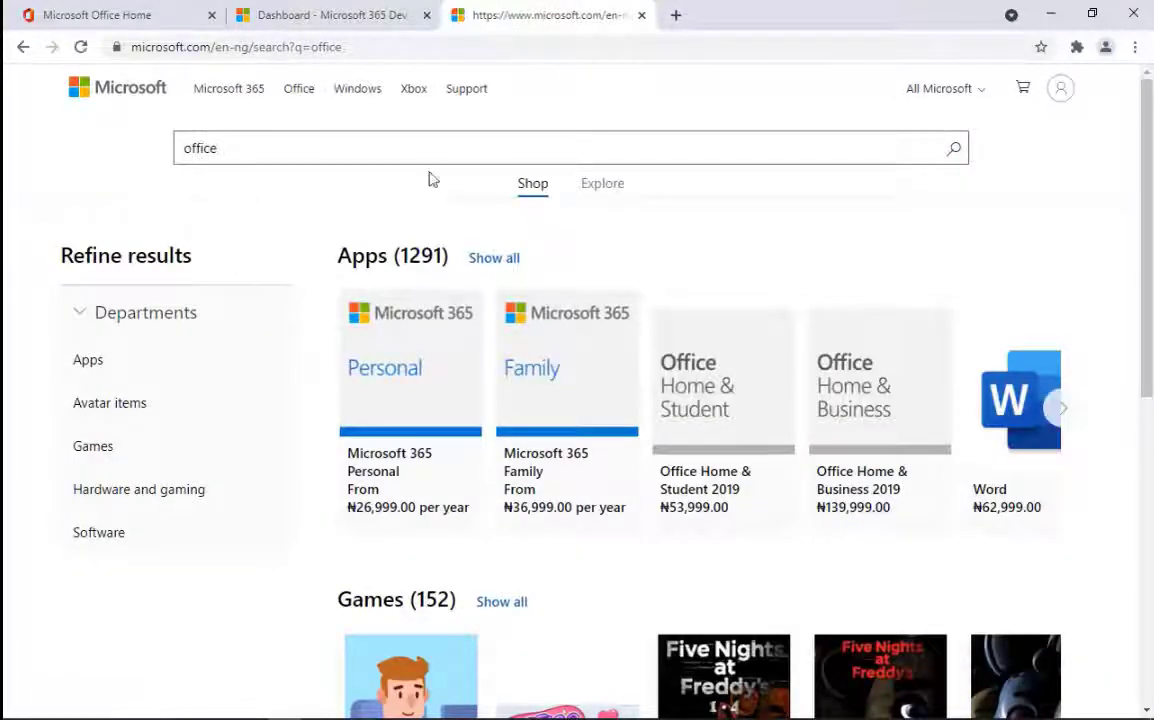
left_click(95, 369)
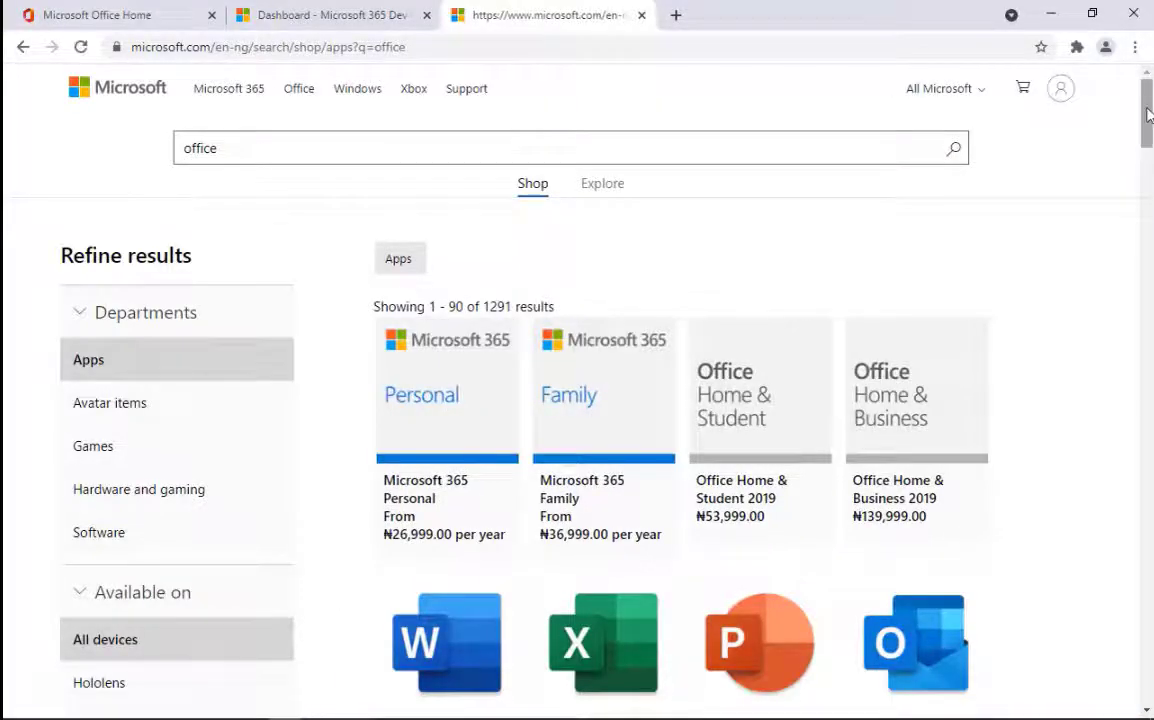
left_click_drag(1147, 142, 1150, 247)
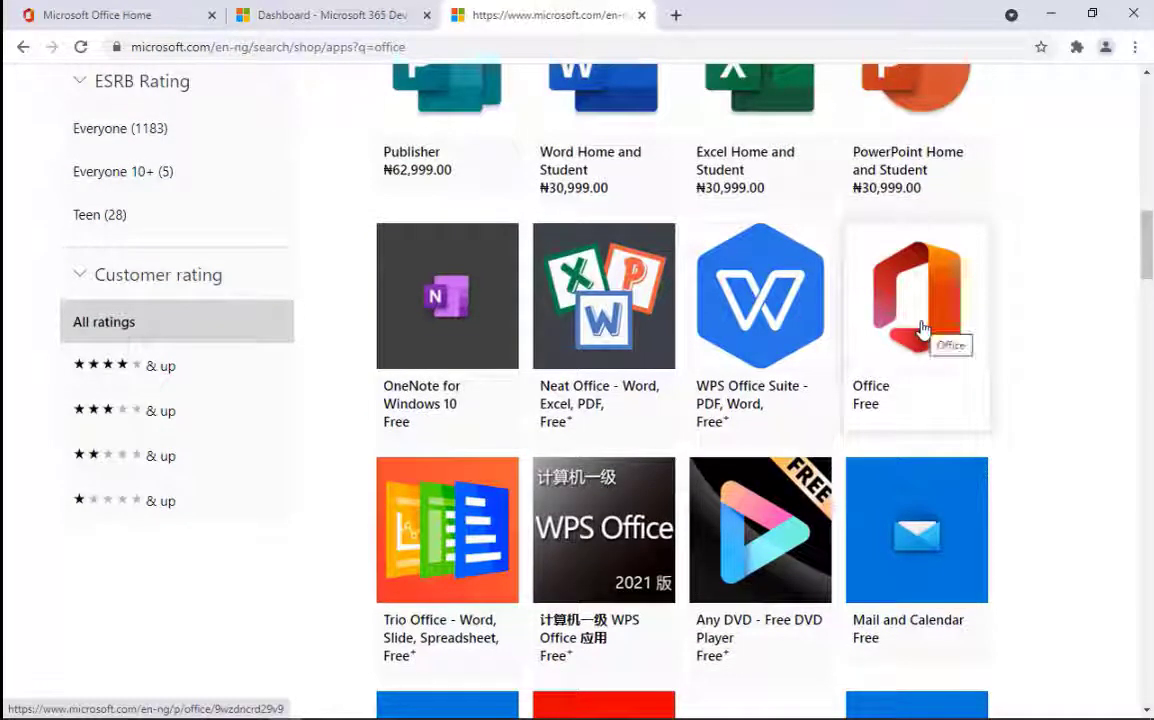
left_click(920, 328)
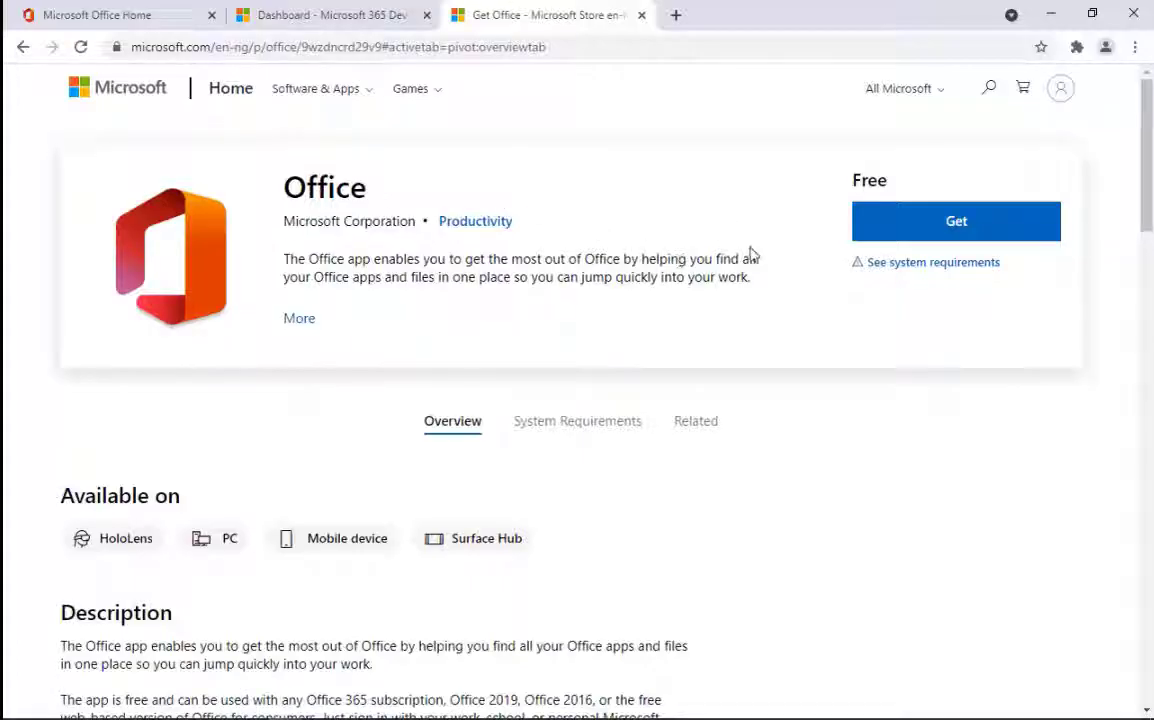
Step: Get the free Office app on the Store website and open it in the Microsoft Store app
left_click(944, 227)
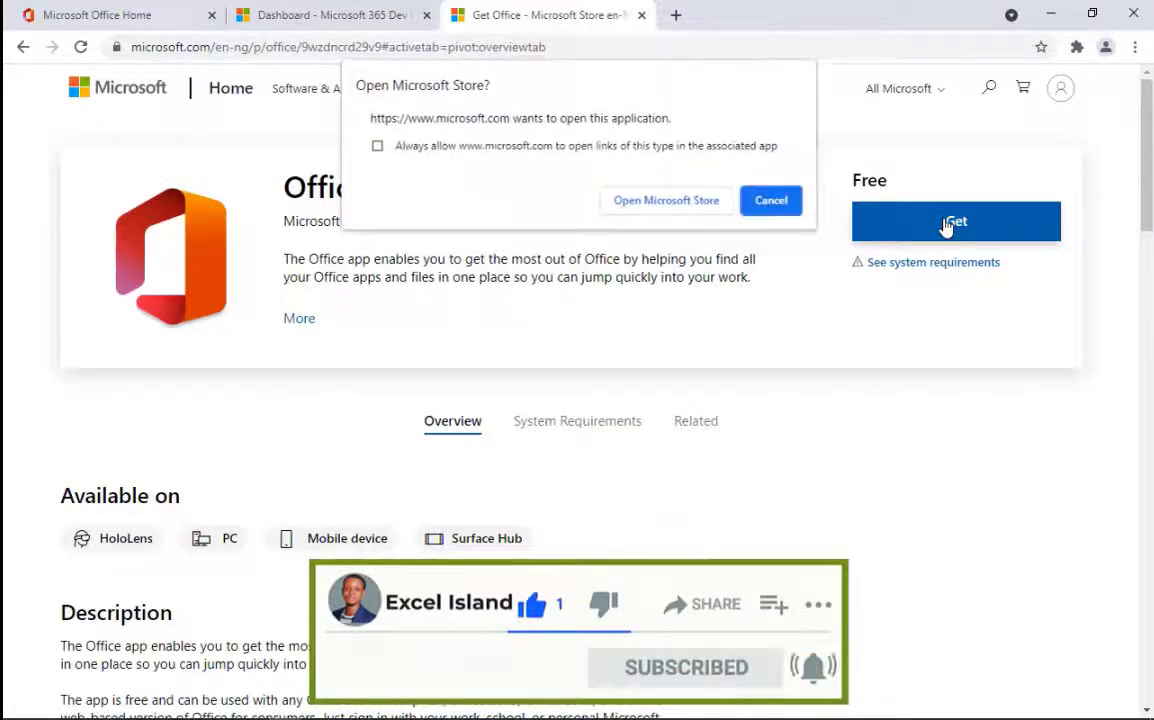
left_click(651, 204)
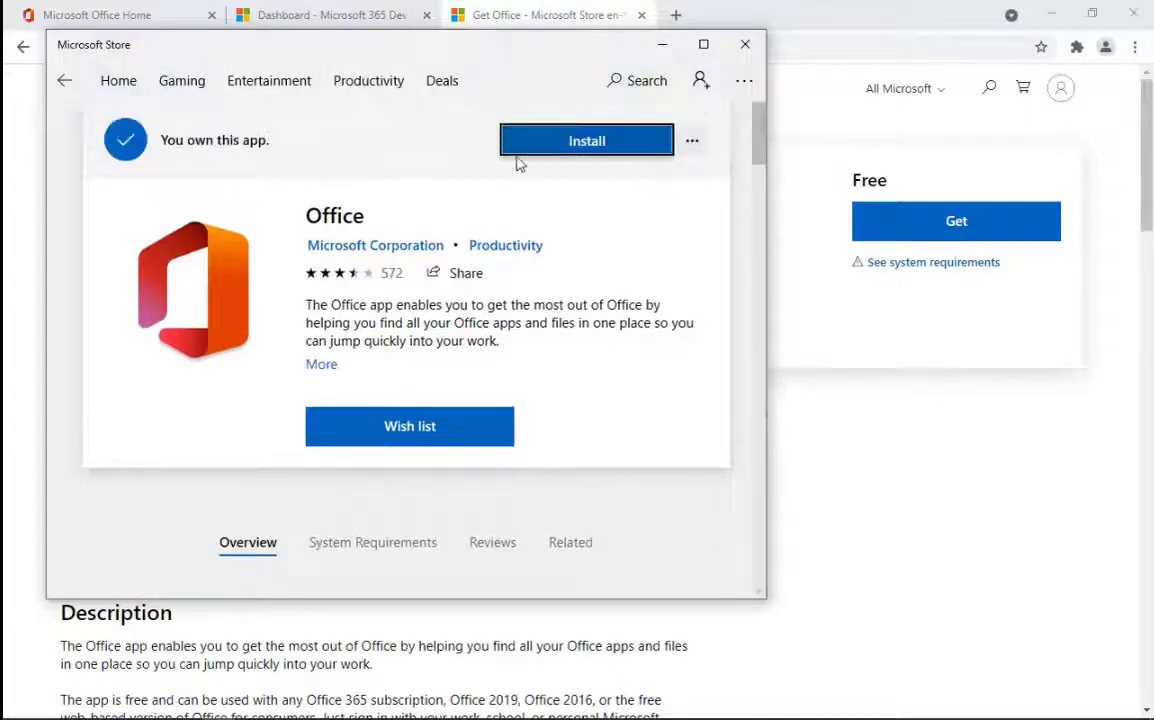
Step: Start the Office install and choose to sign in with a different Microsoft account
left_click(578, 141)
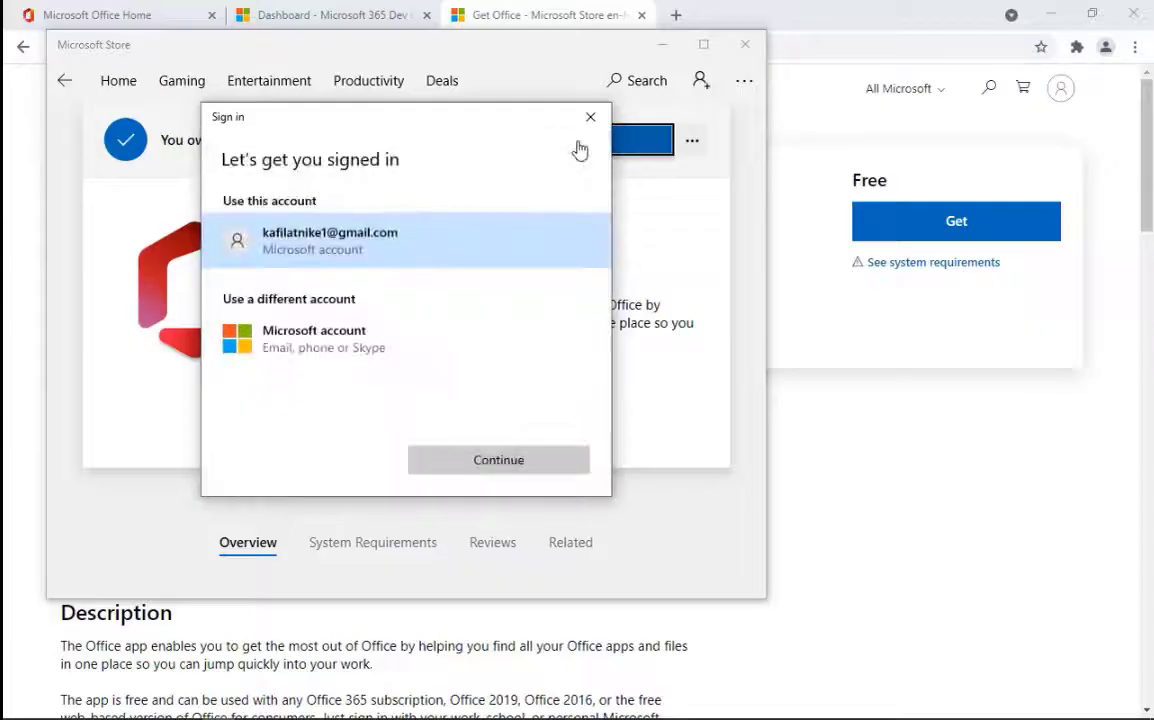
left_click(470, 339)
left_click(483, 462)
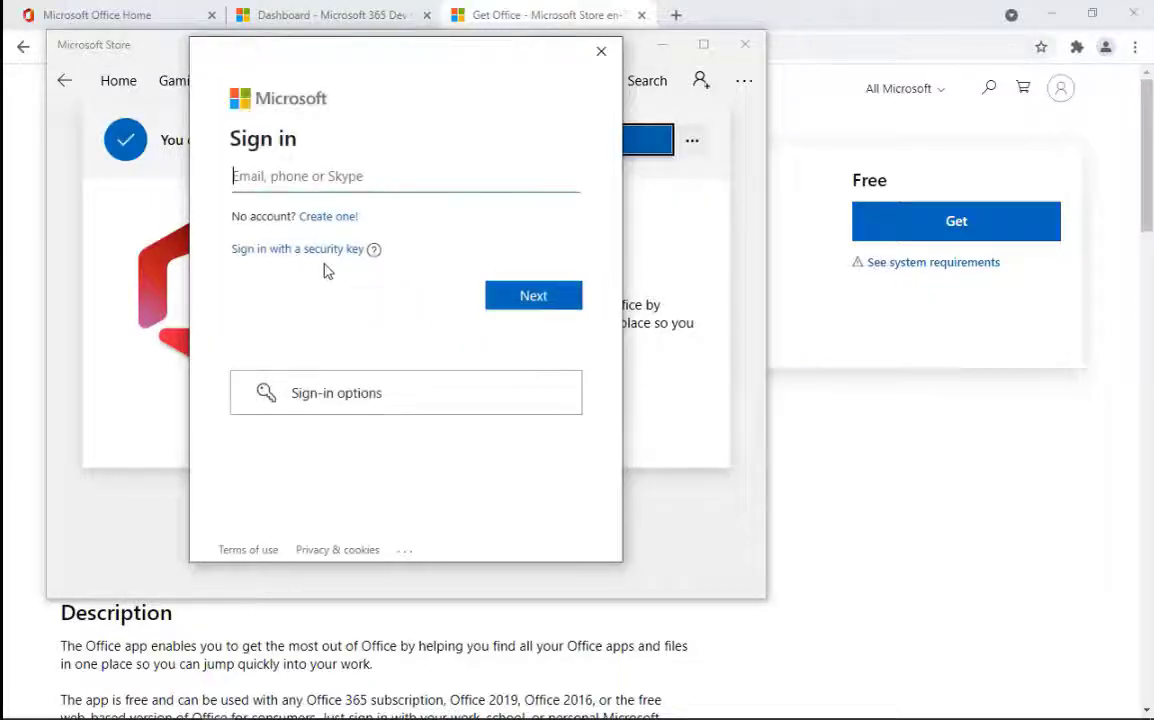
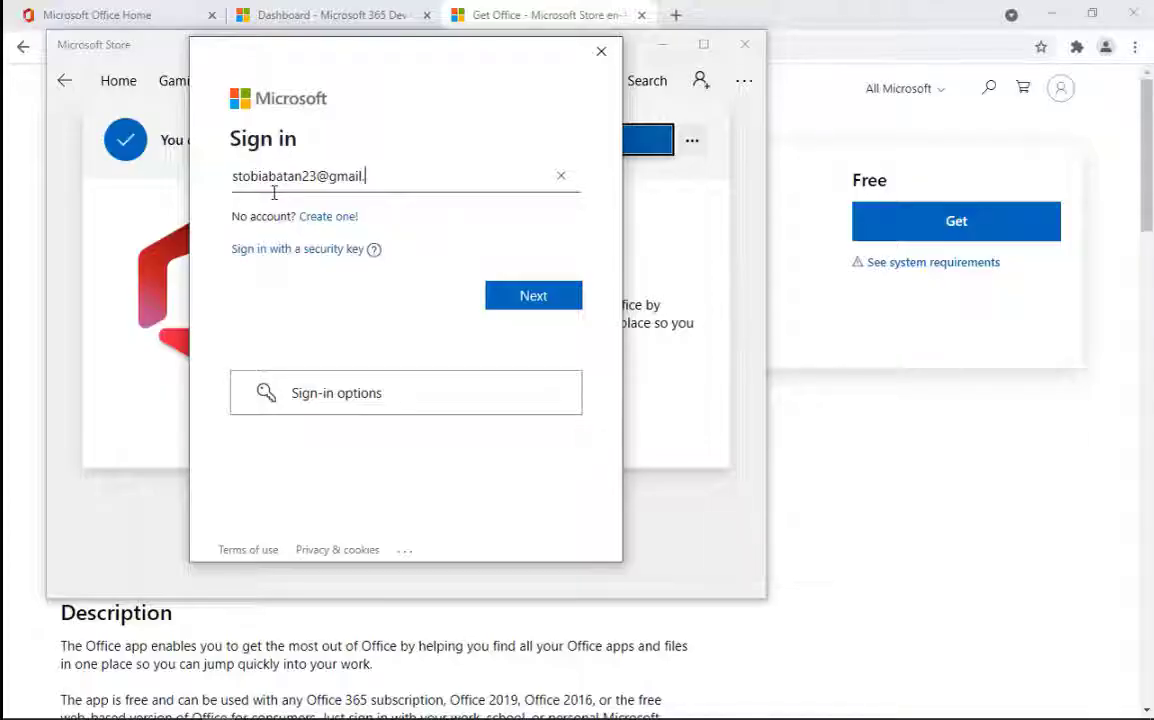
Step: Enter the other Microsoft account's email and password to sign in to the Store
left_click(527, 297)
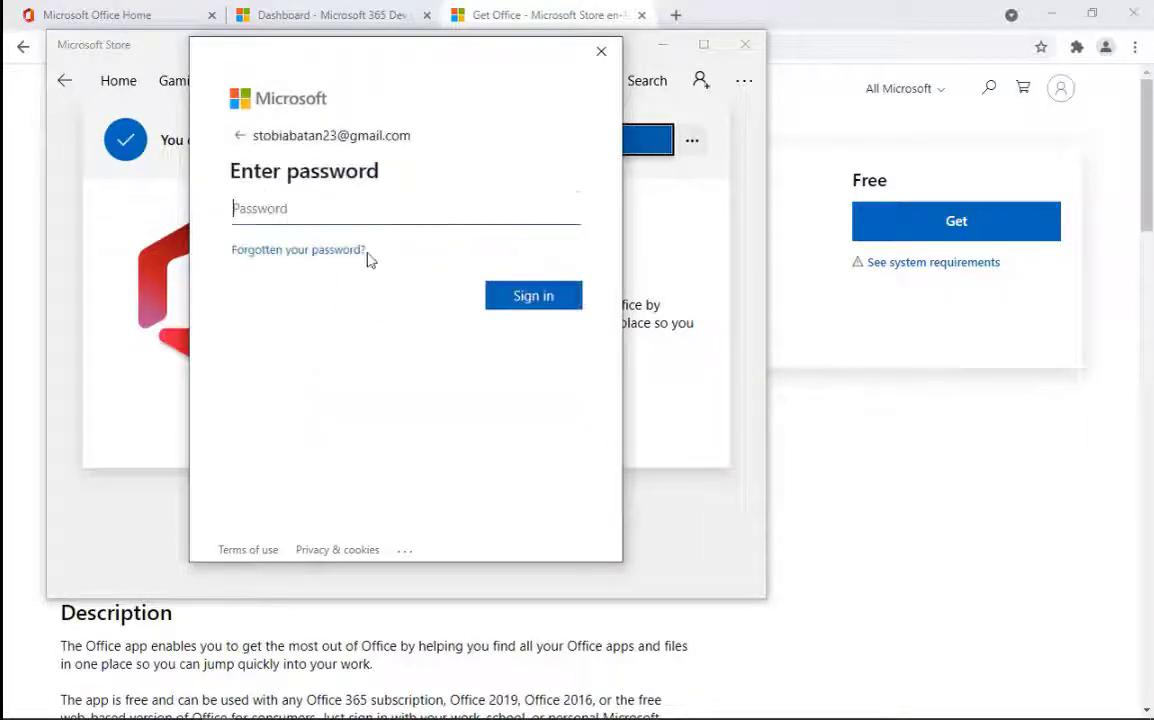
key("Caps_Lock")
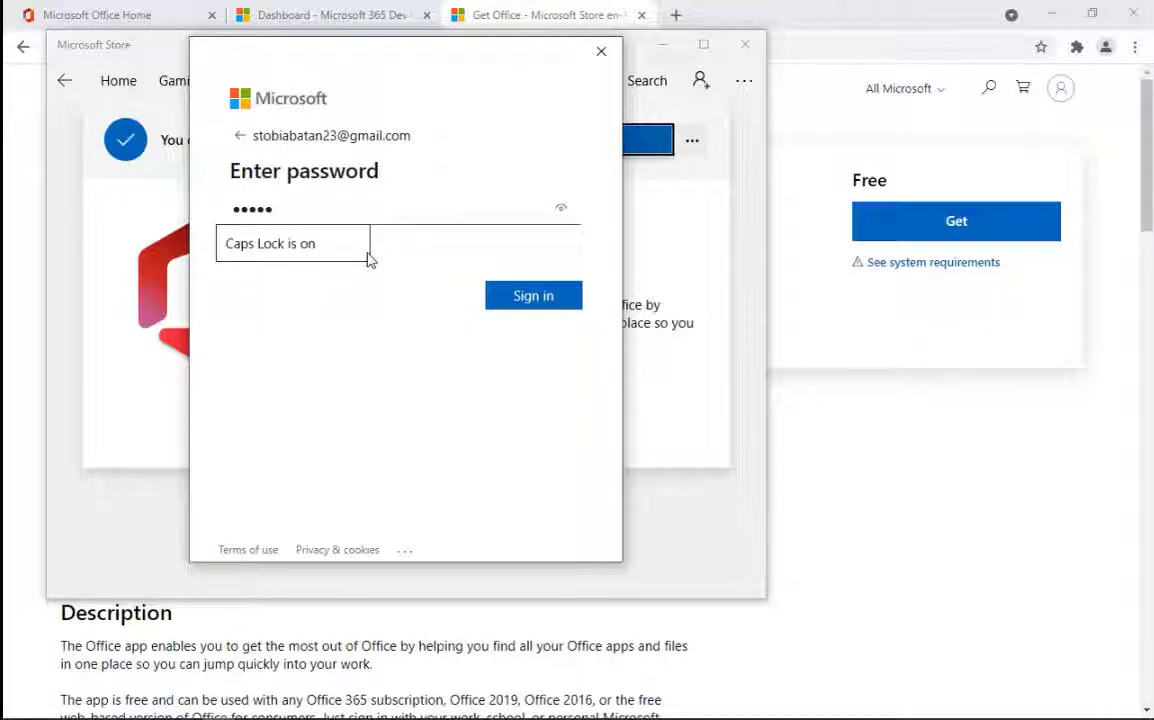
key("Caps_Lock")
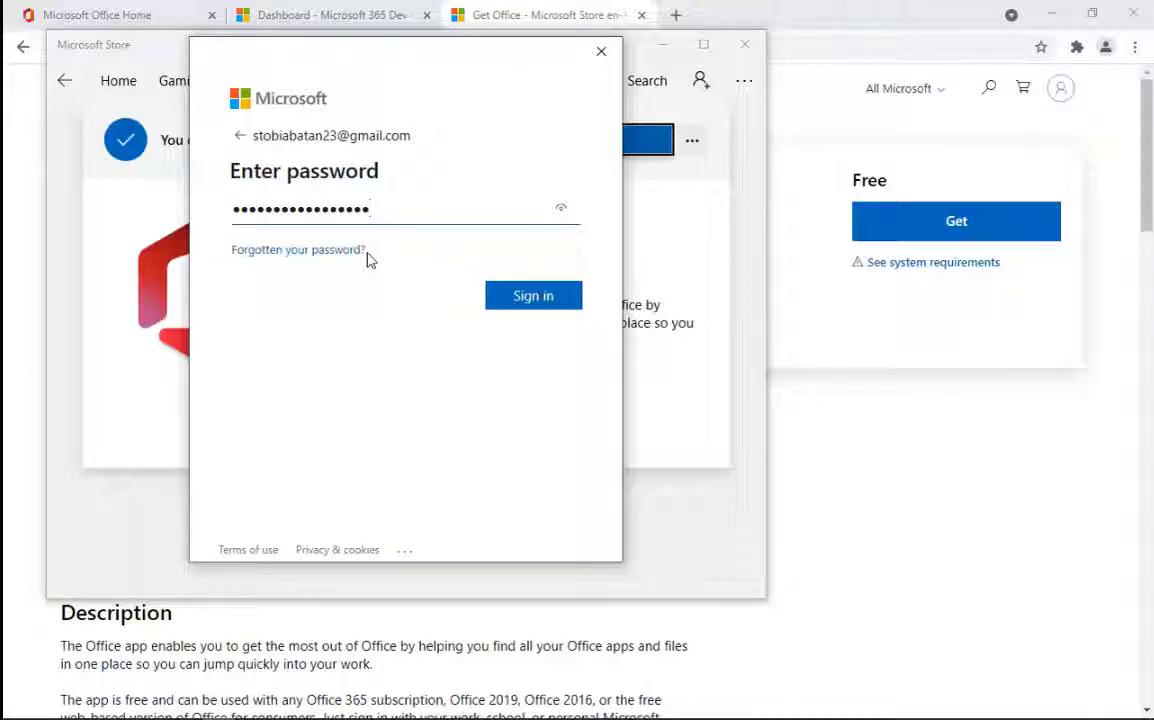
left_click(514, 304)
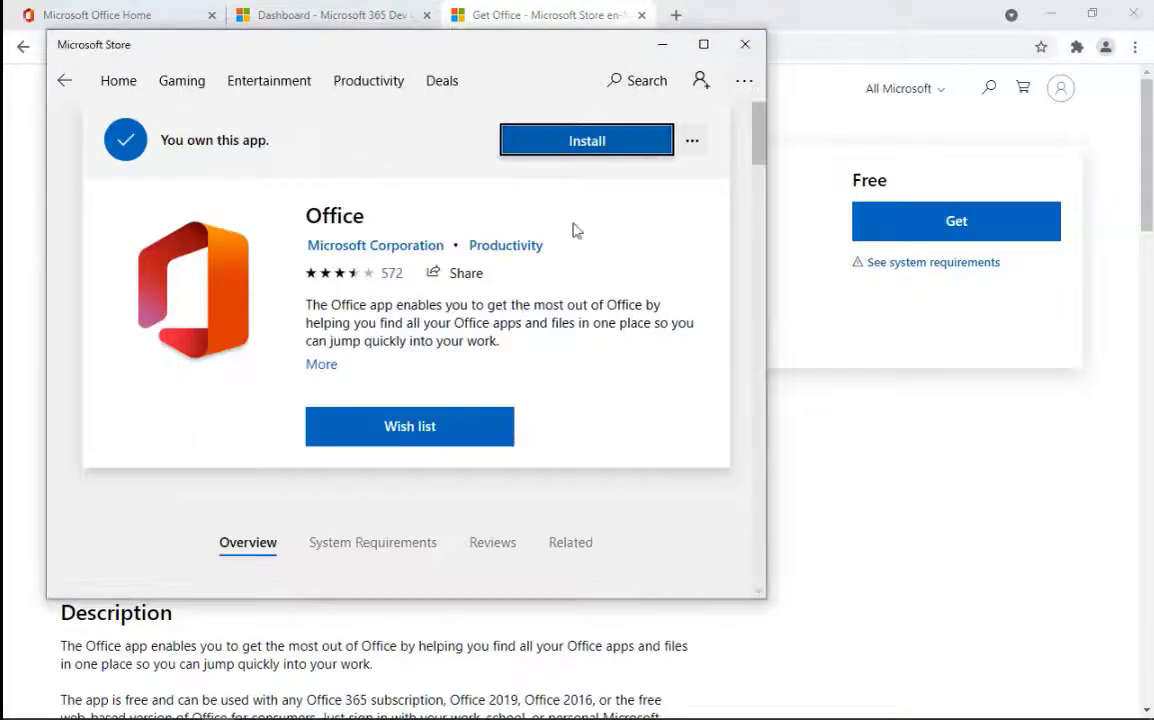
Step: Install Office from the Store and close the 'installed' notification
left_click(575, 148)
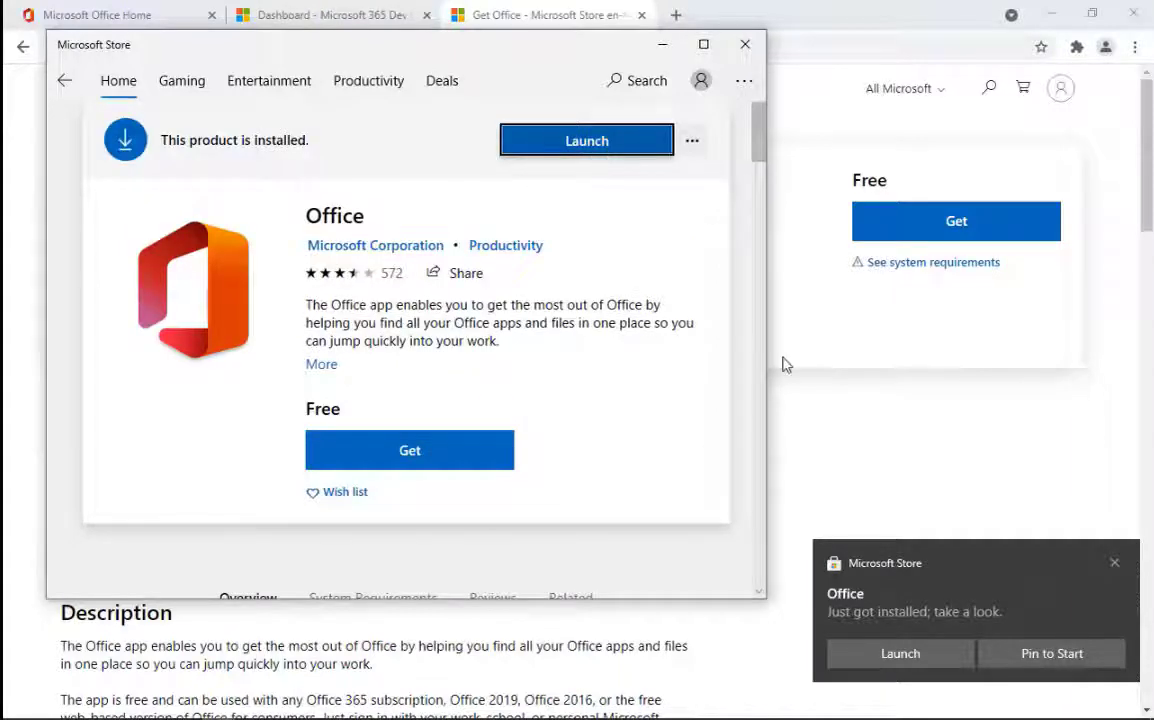
left_click(1115, 566)
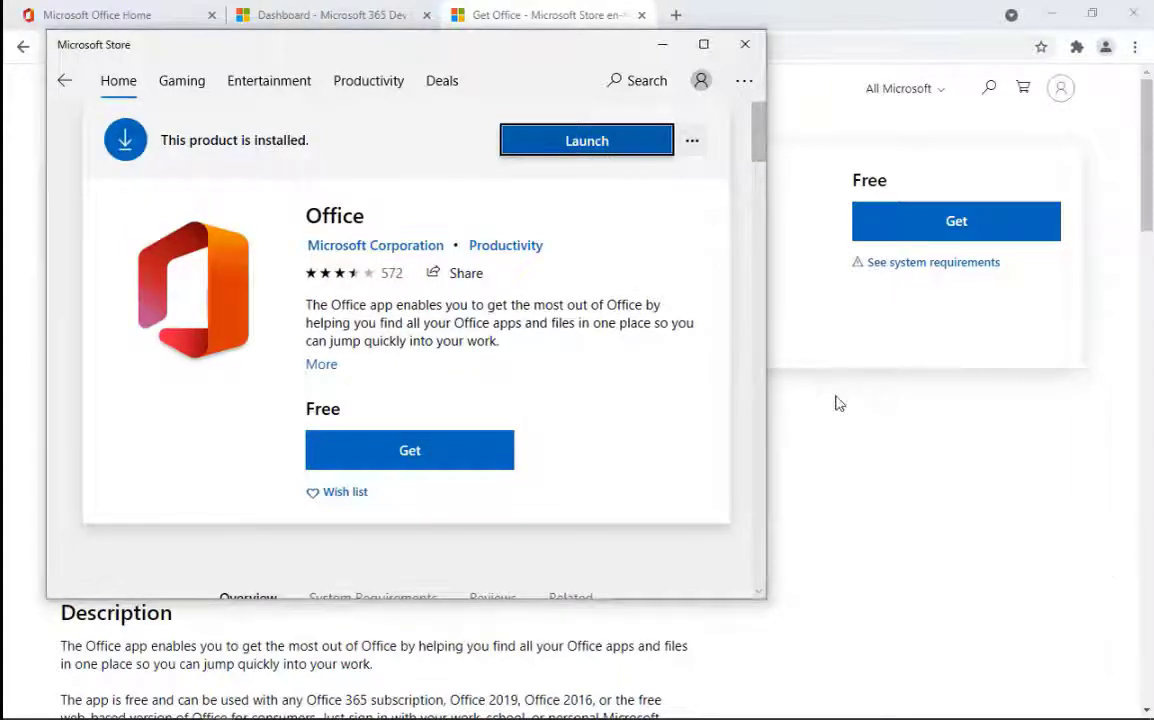
Step: Launch Office and switch its profile to a workplace or school account sign-in
left_click(578, 141)
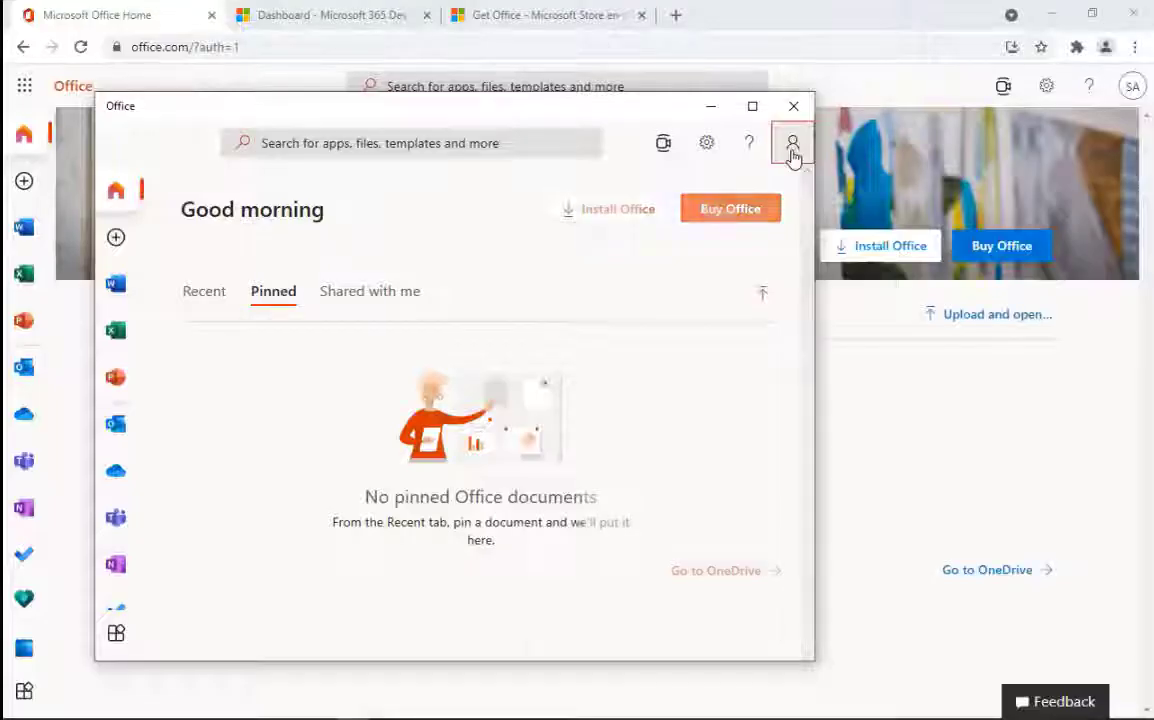
left_click(792, 150)
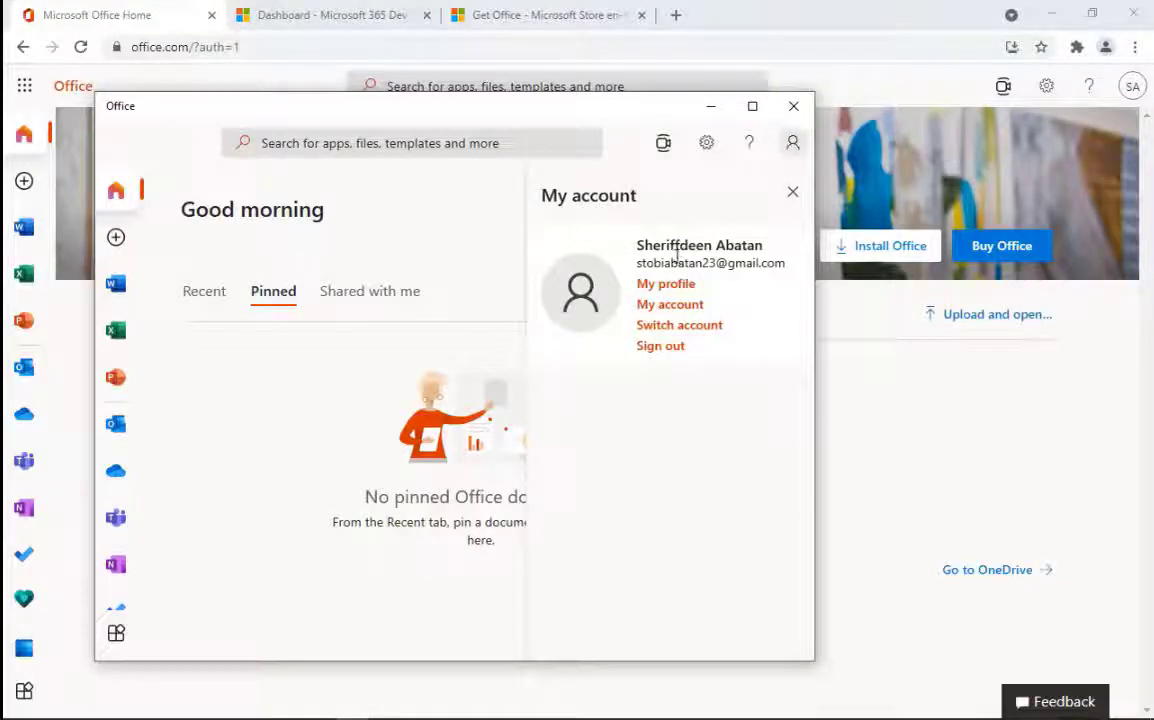
left_click(688, 330)
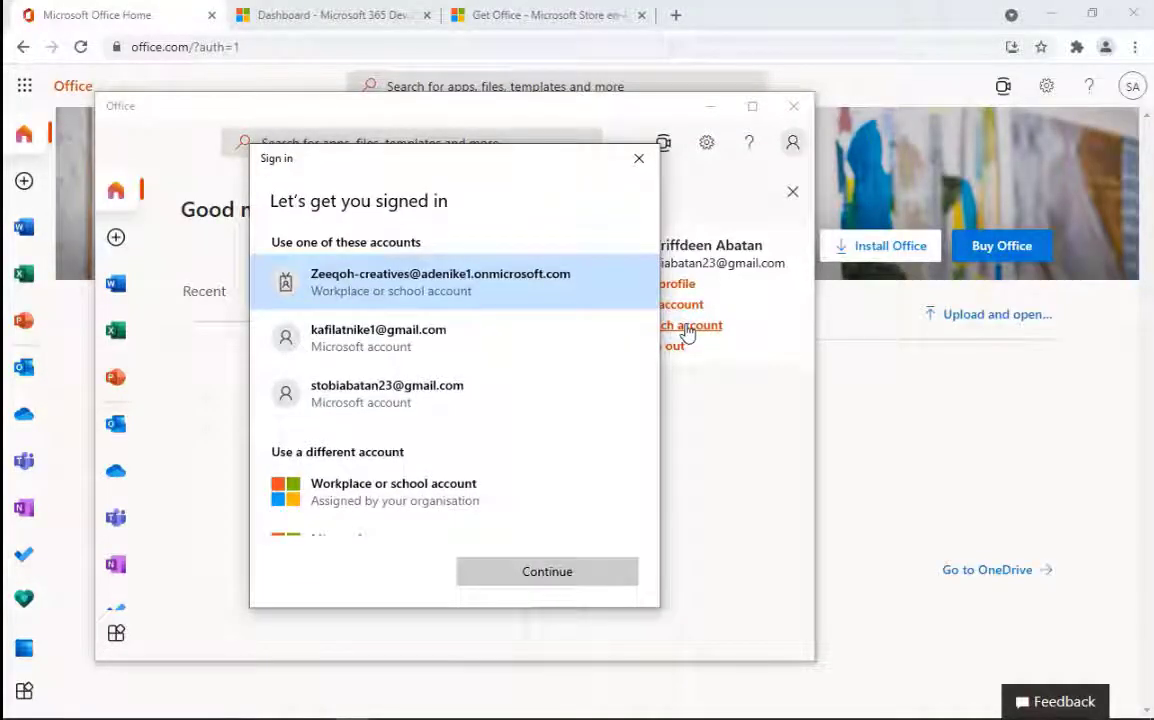
mouse_move(440, 282)
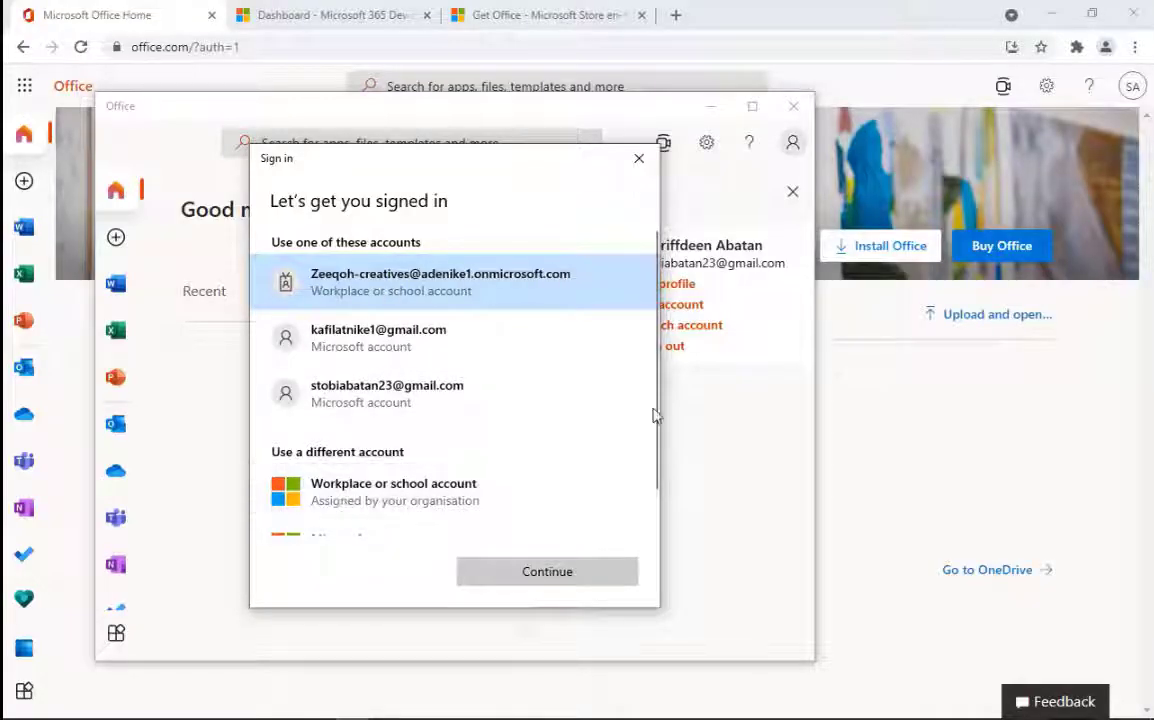
left_click_drag(657, 412, 655, 462)
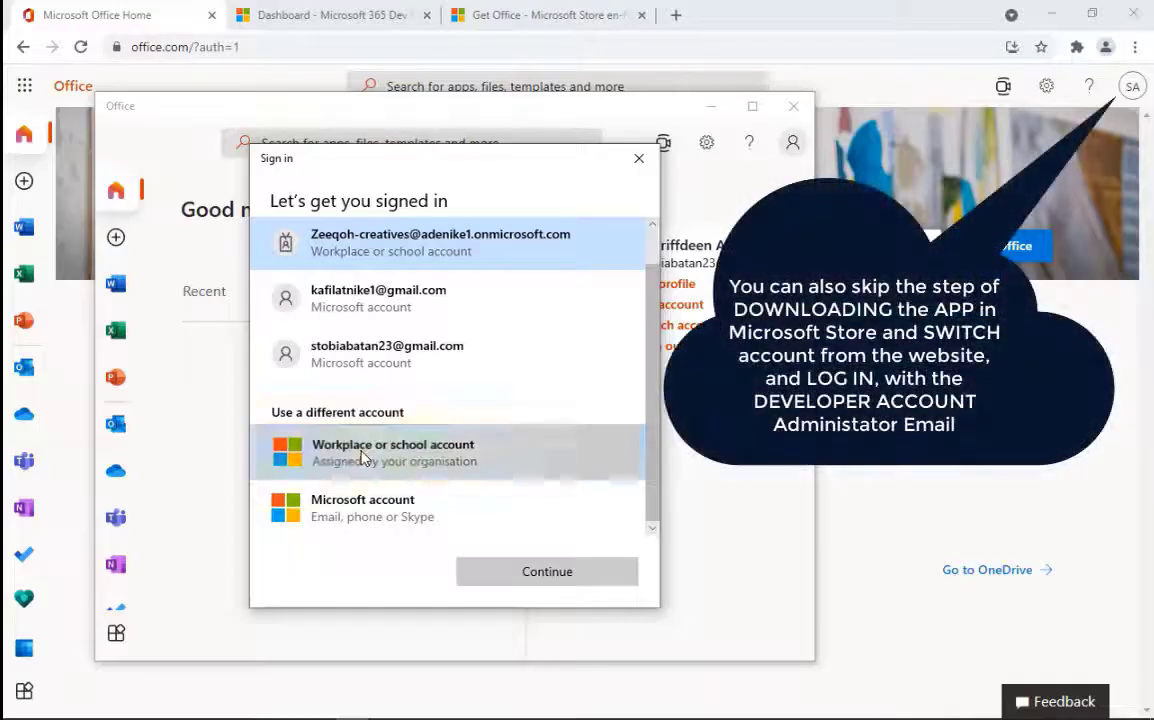
left_click(365, 457)
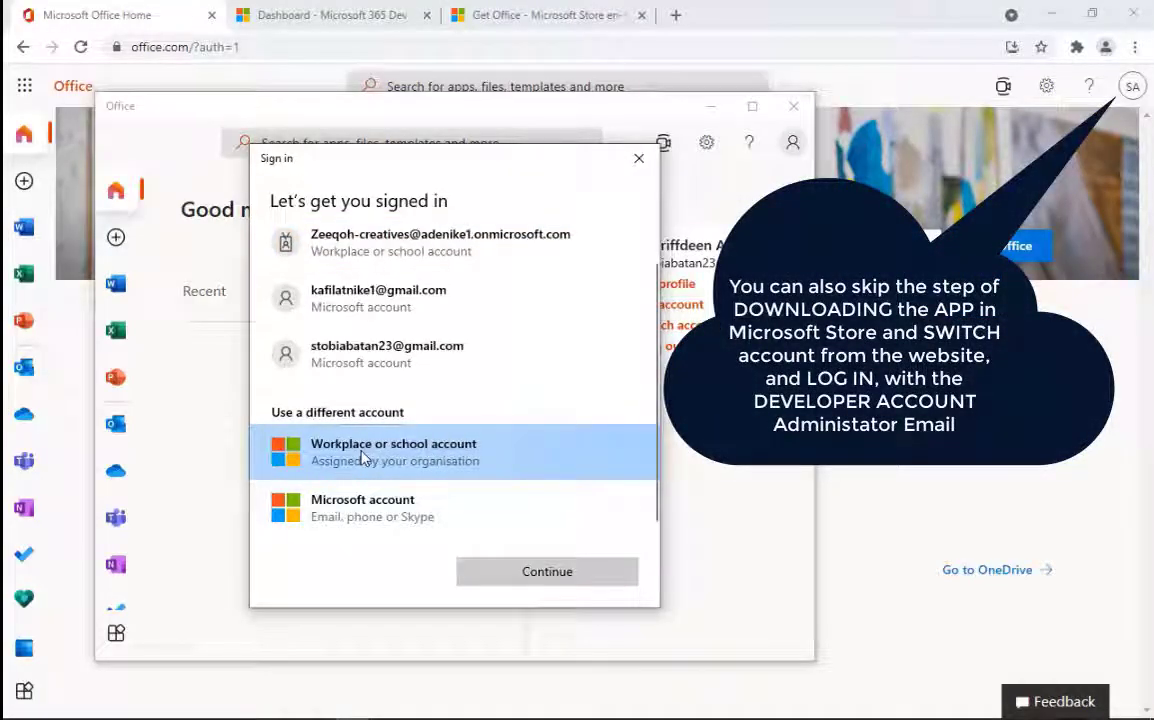
left_click(558, 578)
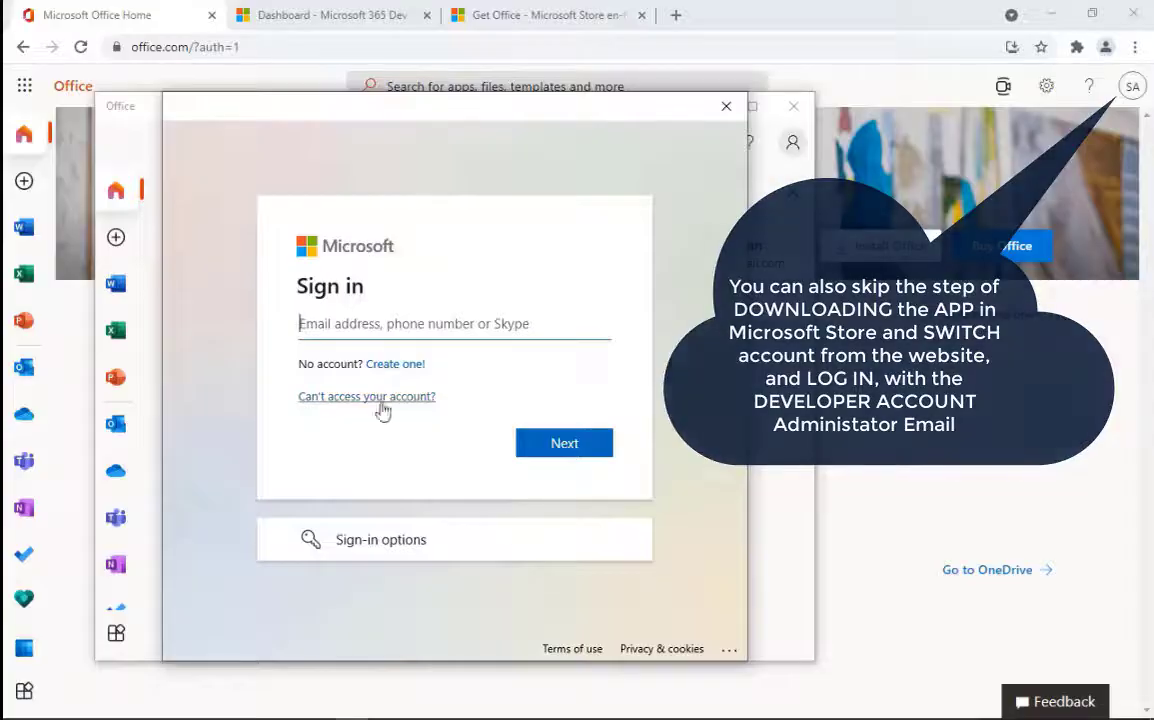
Step: Copy the administrator email address from the developer program dashboard
left_click(290, 26)
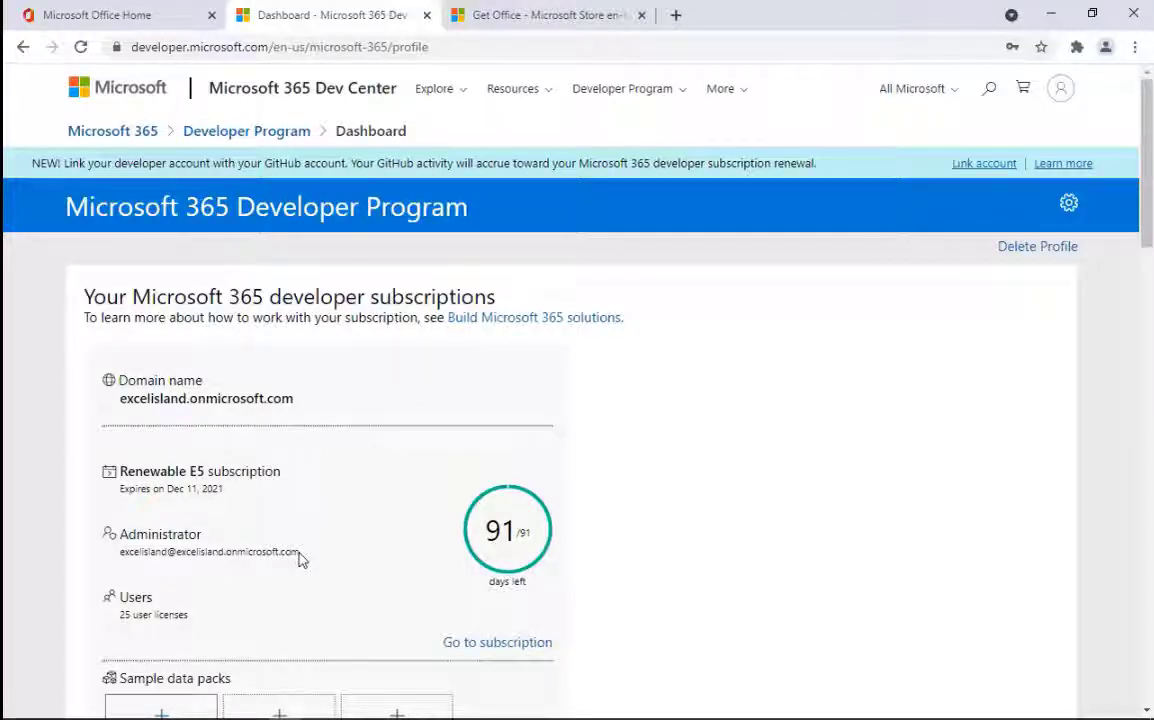
left_click_drag(300, 552, 129, 558)
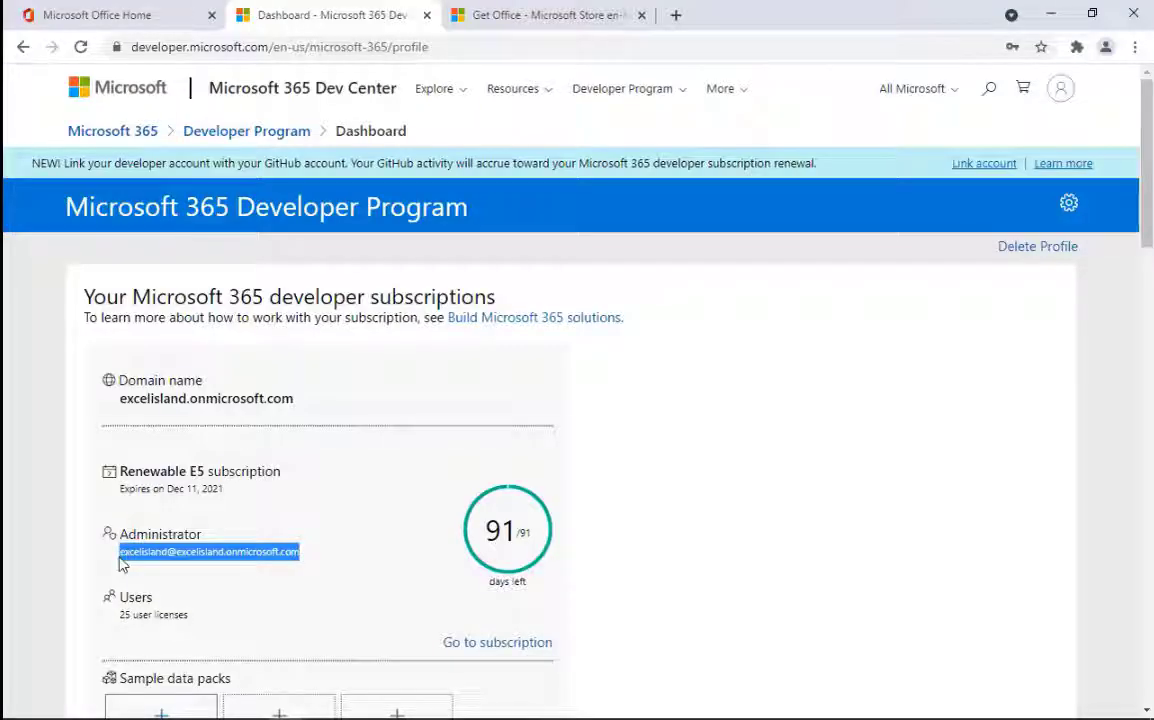
left_click(265, 586)
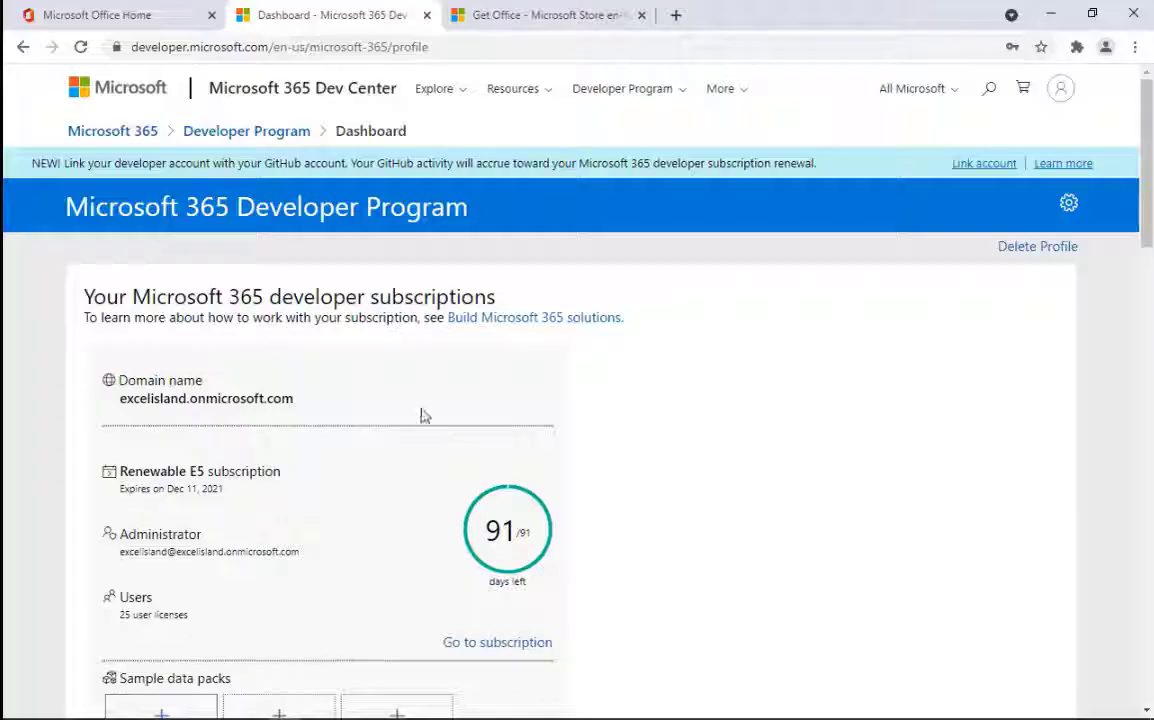
left_click(351, 707)
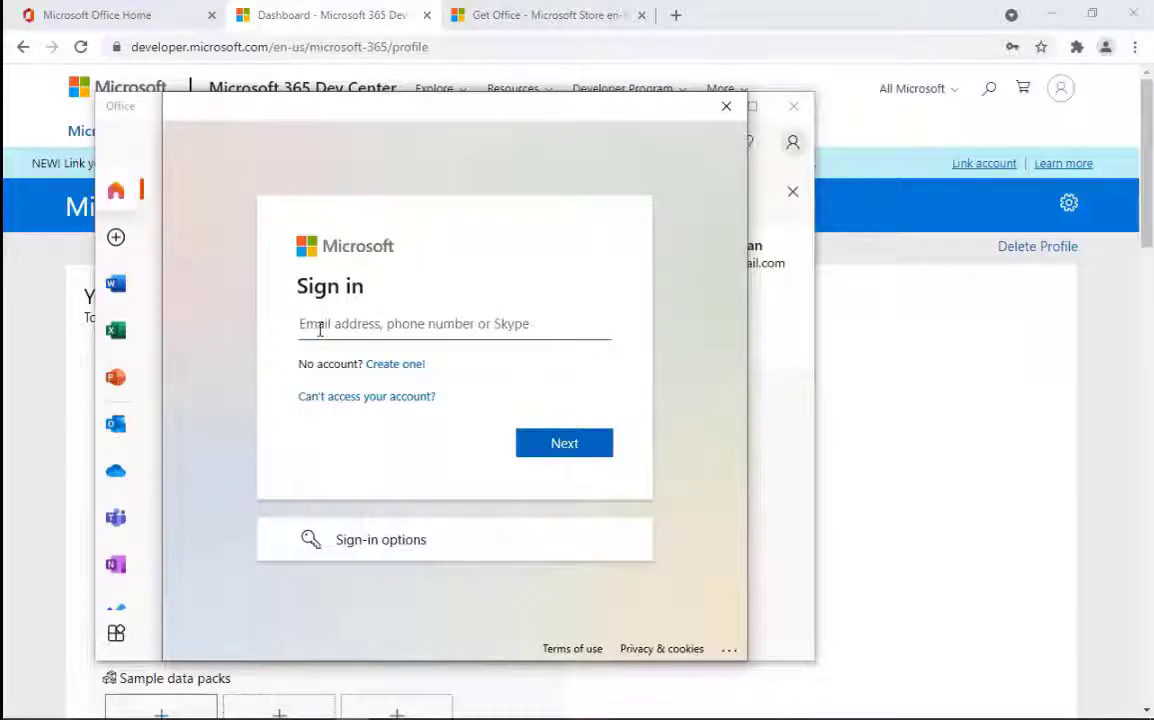
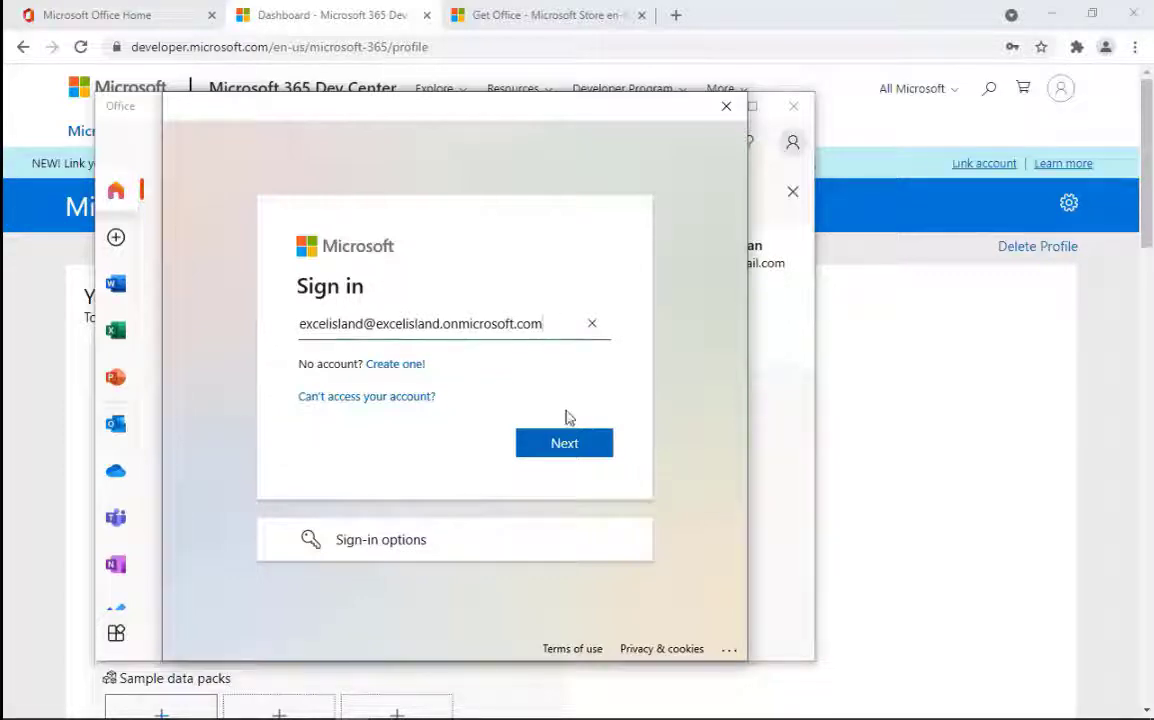
left_click(561, 445)
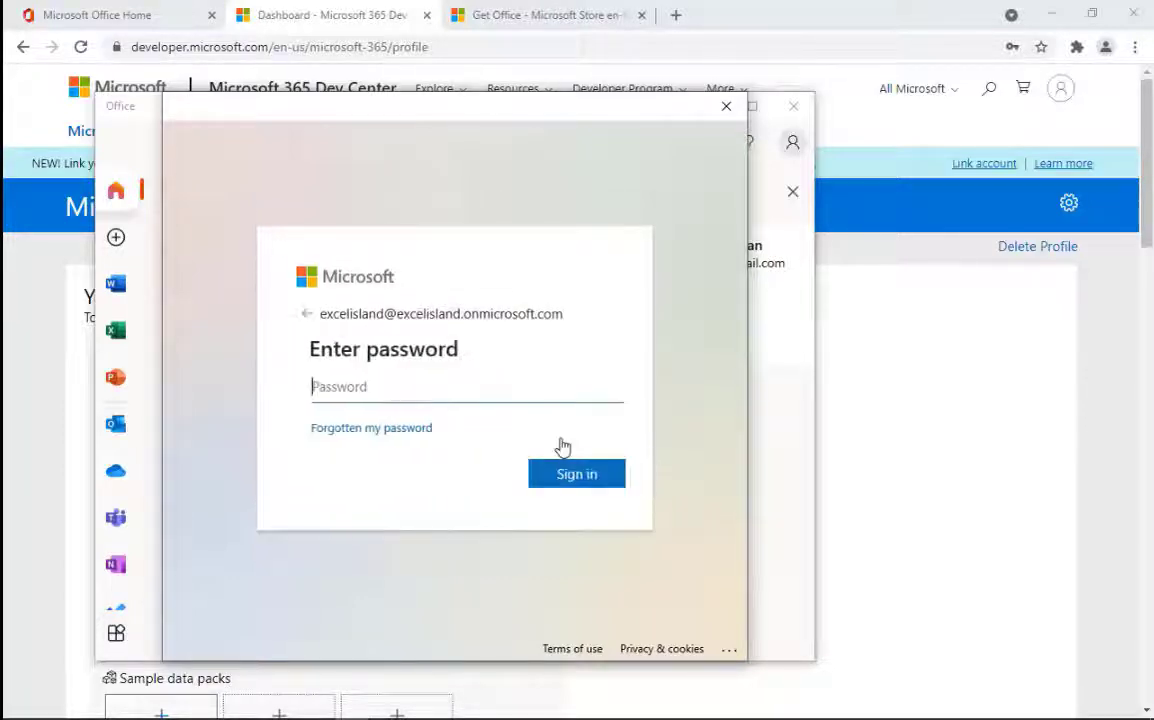
left_click(322, 386)
type("P")
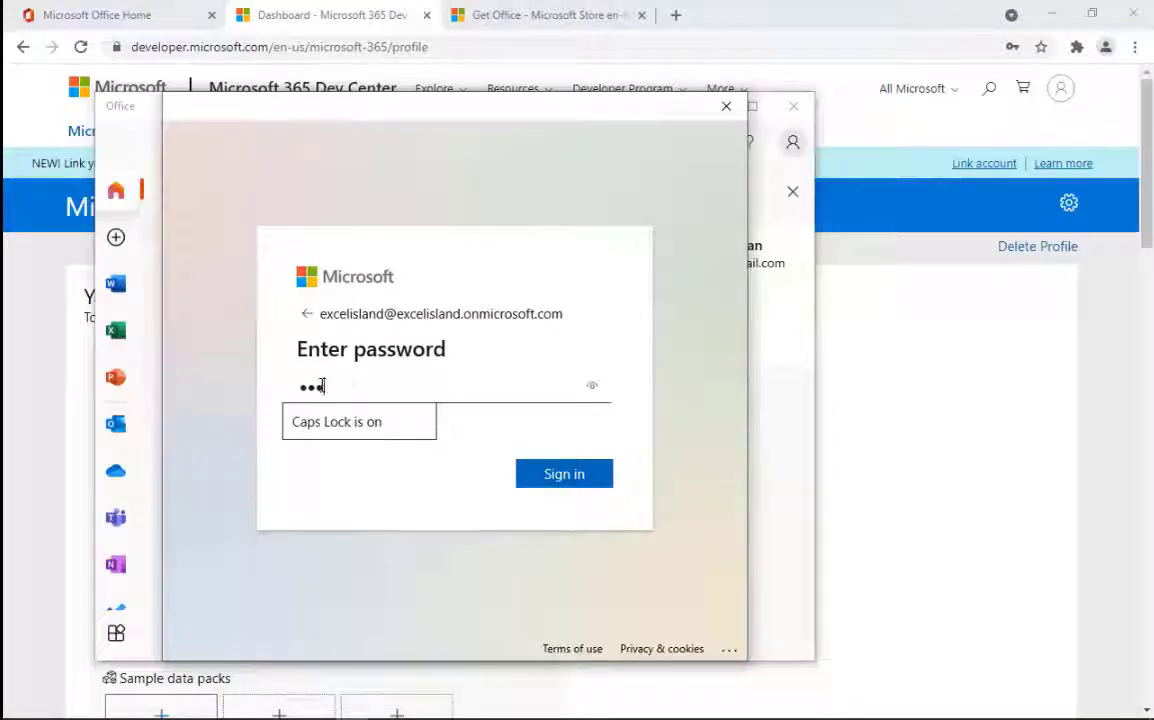
type("••")
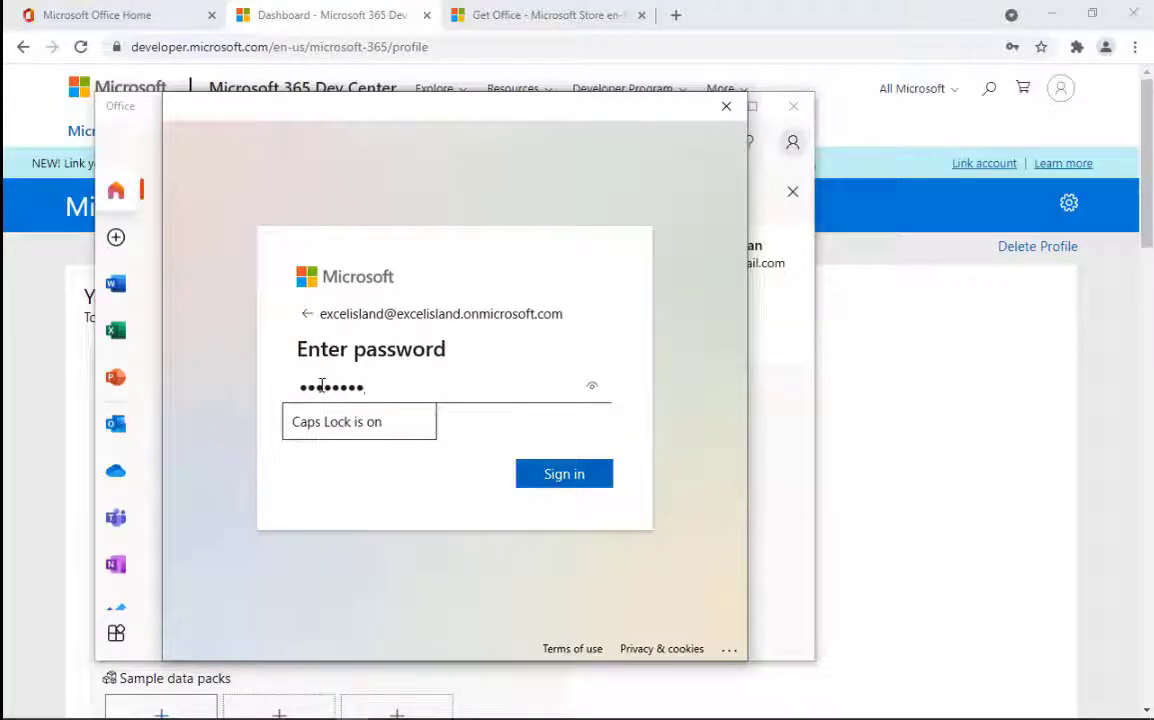
type("••")
type("•")
type("•••")
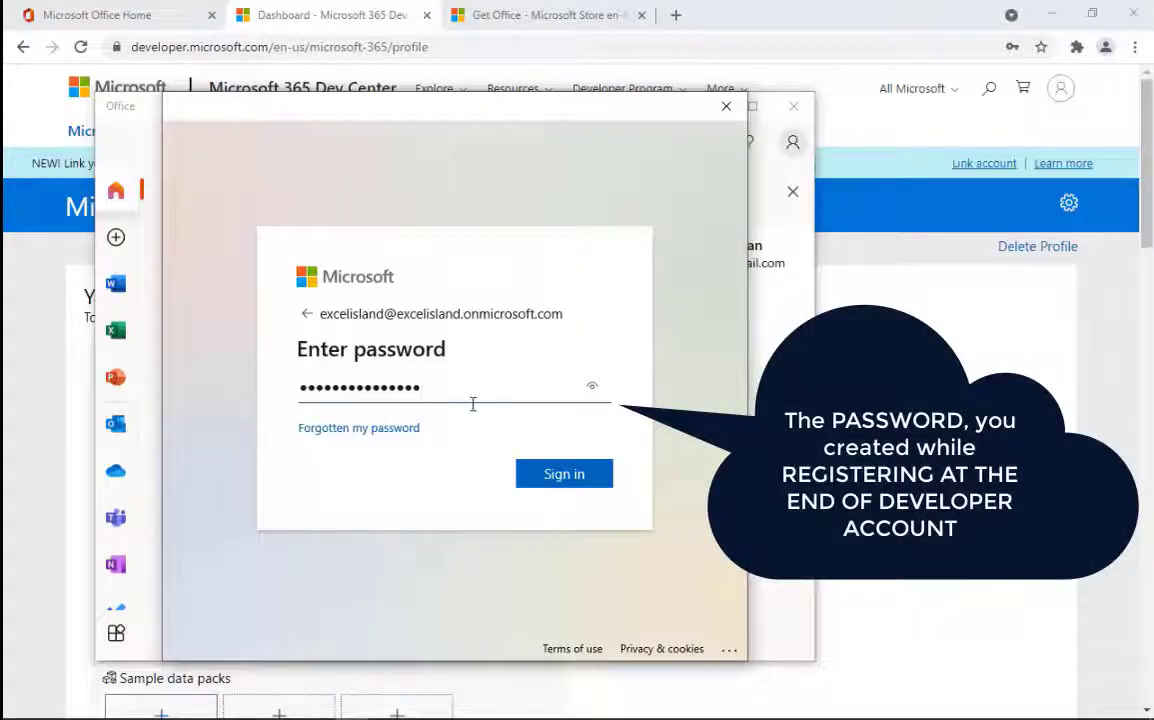
left_click(545, 483)
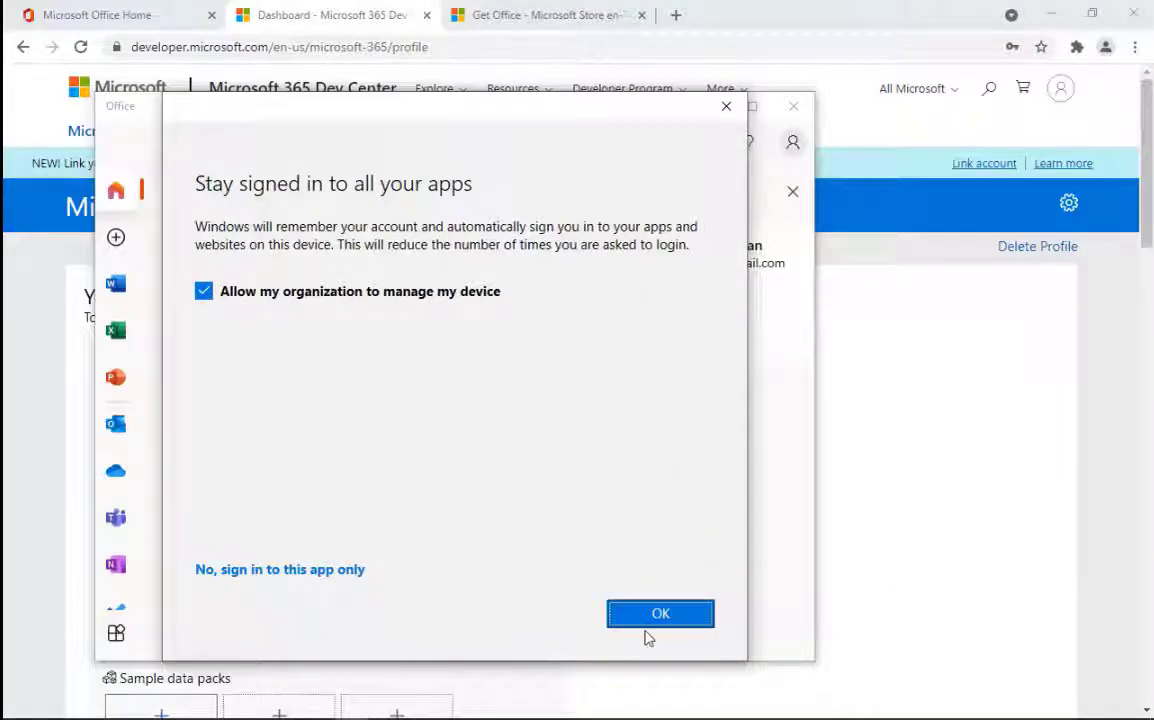
Step: Stay signed in to all apps and download the Office 365 apps installer, OfficeSetup (1).exe
left_click(643, 622)
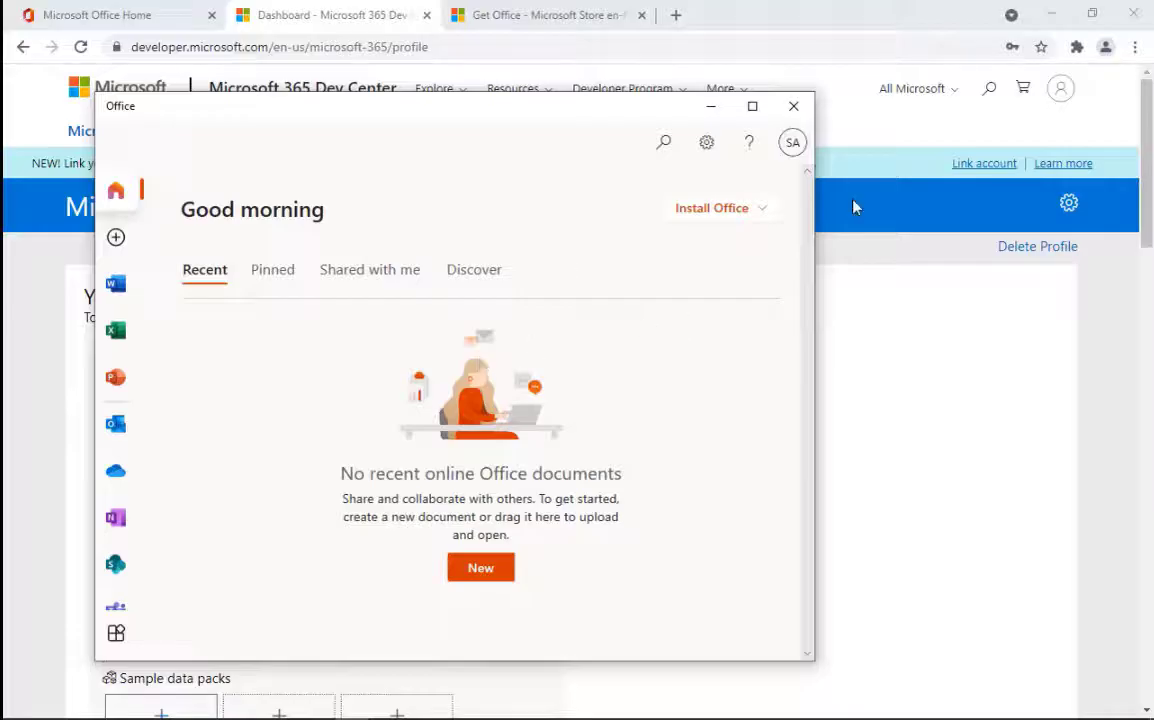
left_click(764, 211)
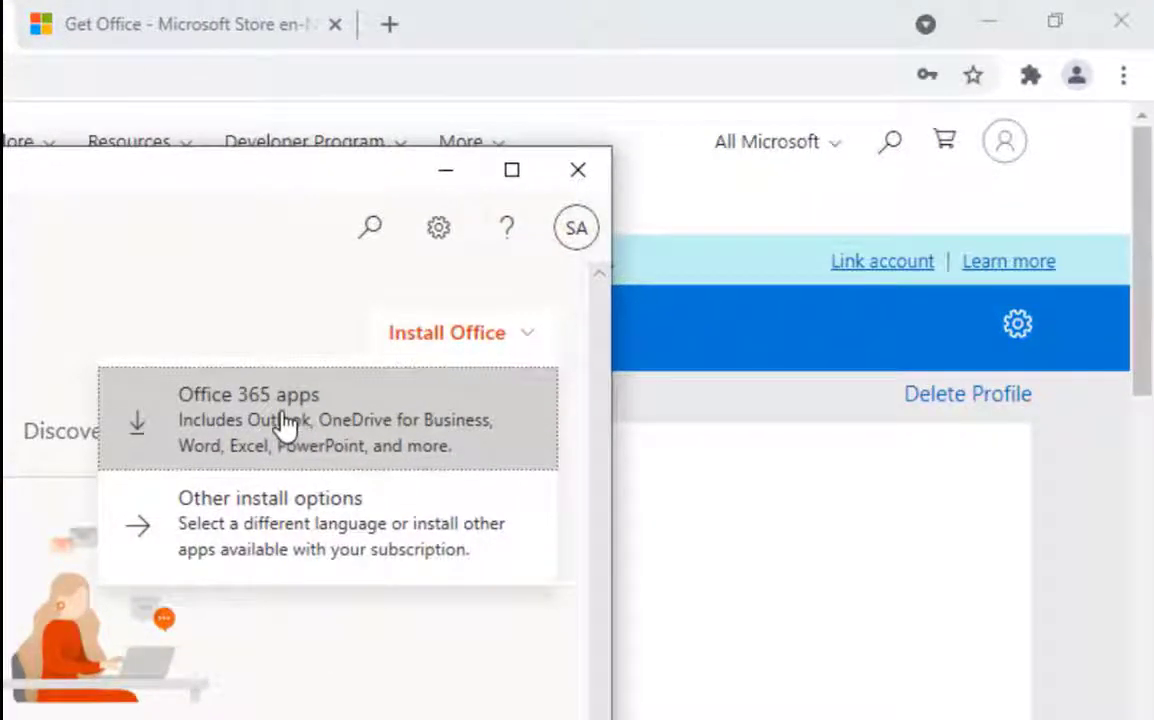
left_click(285, 420)
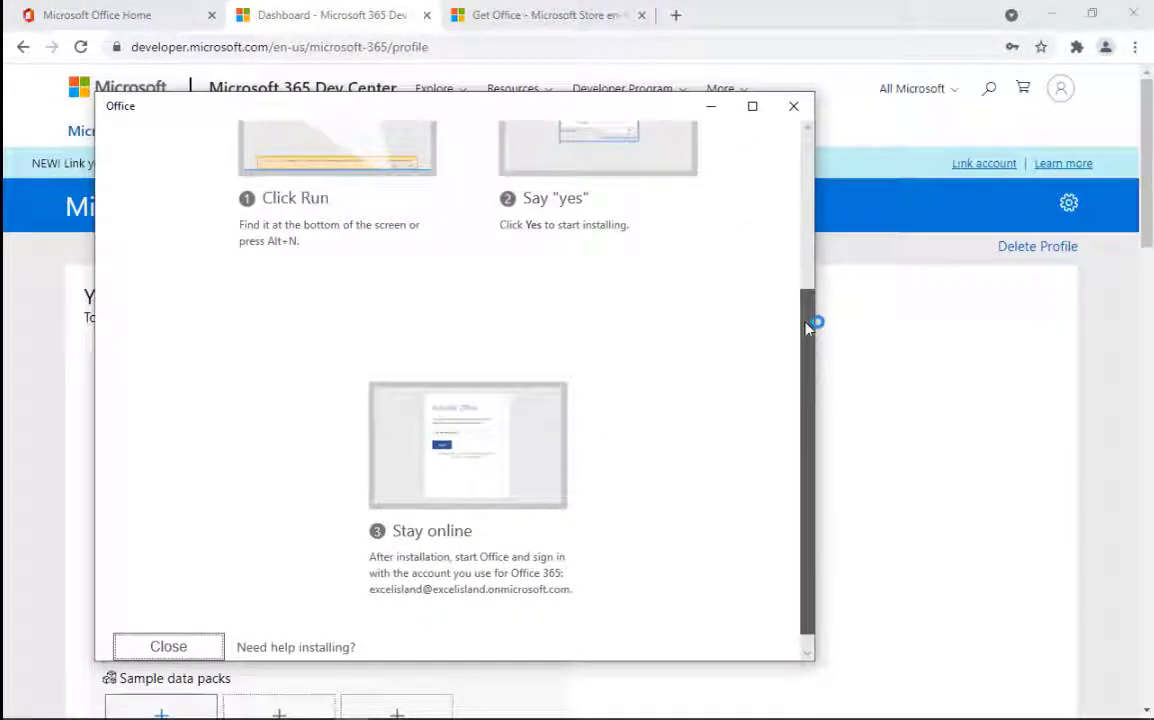
mouse_move(813, 322)
left_mouse_down()
mouse_move(810, 420)
mouse_move(788, 185)
left_mouse_up()
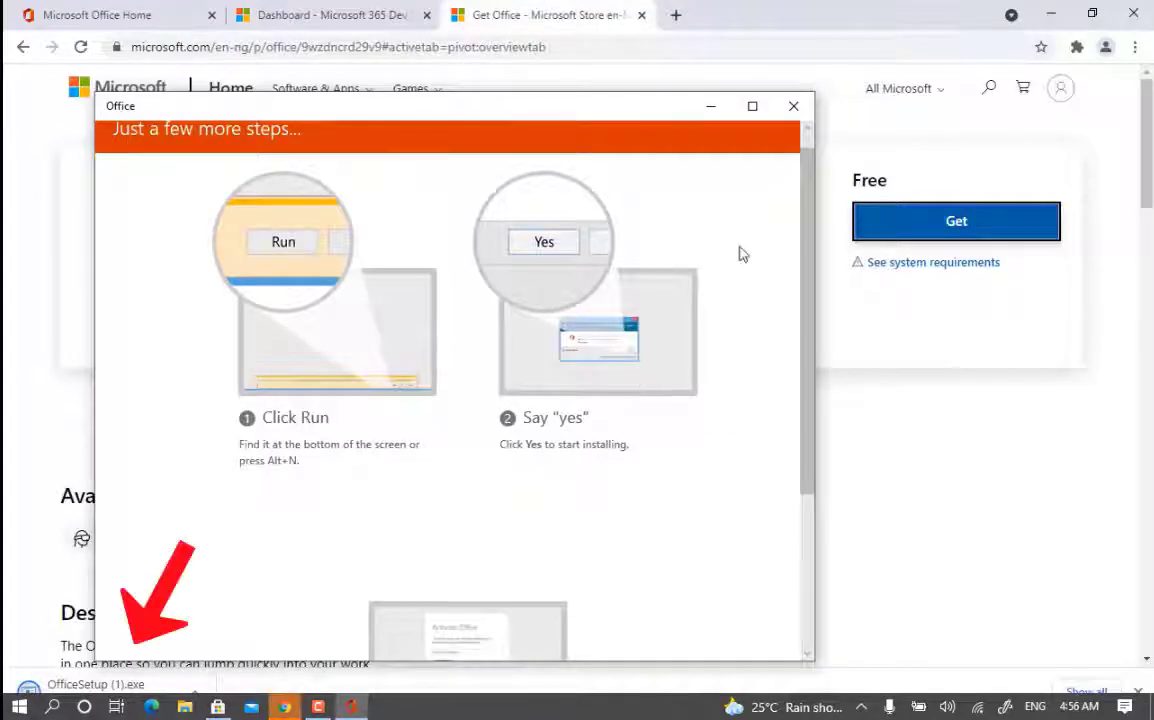
left_click(710, 112)
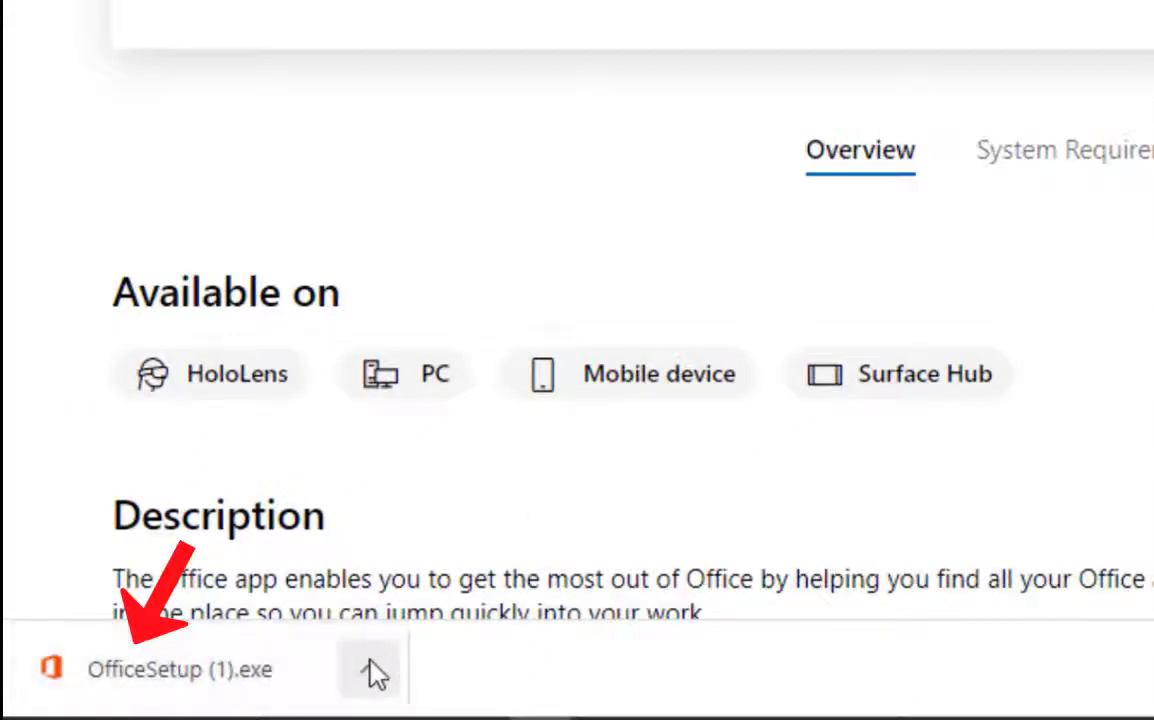
left_click(374, 675)
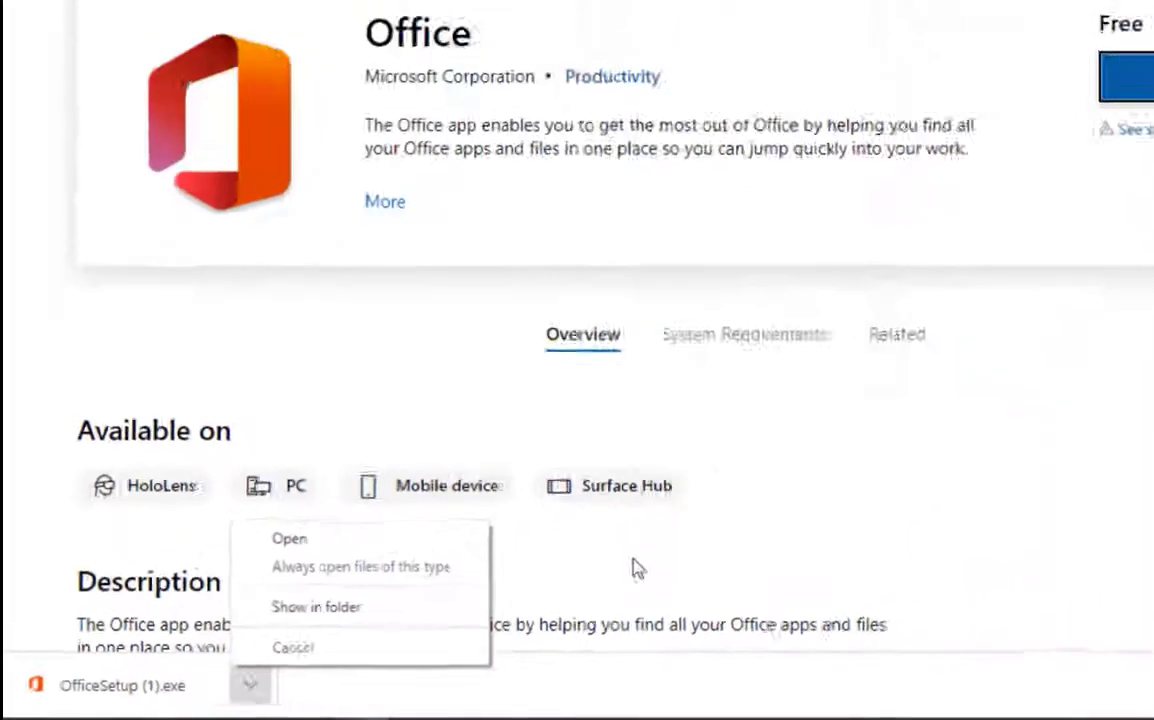
Step: Run the downloaded OfficeSetup.exe and let the Office desktop apps install
left_click(490, 602)
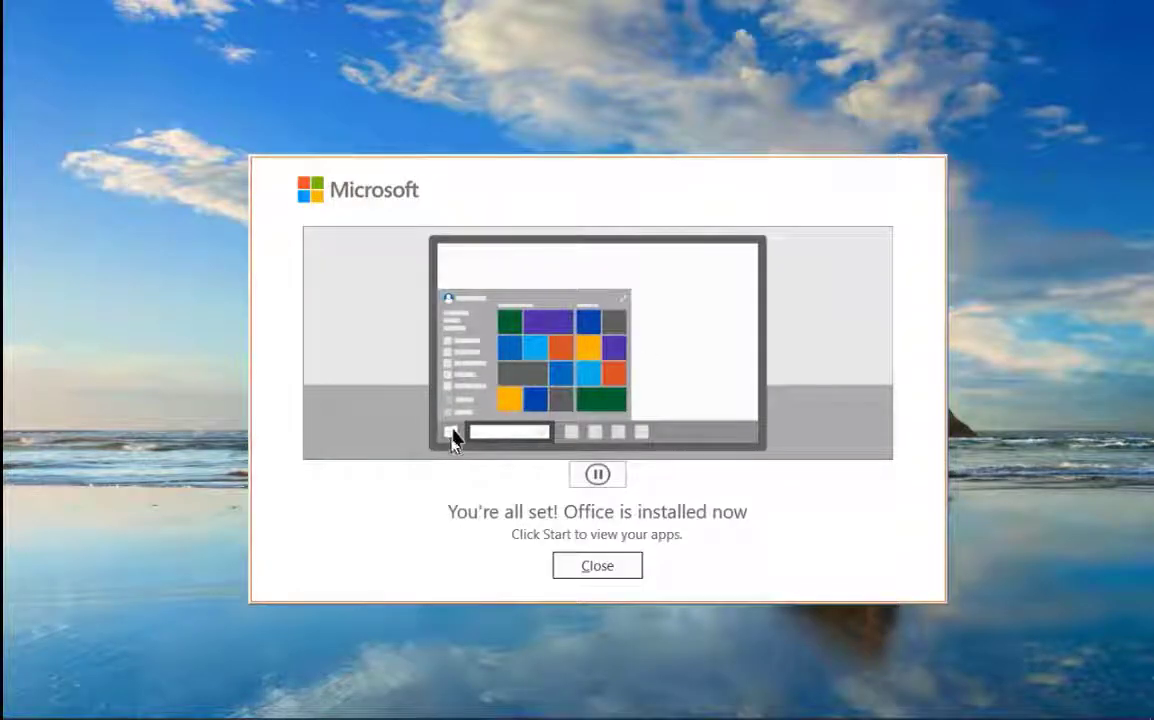
Step: Close the 'You're all set' message and launch Word from the Start menu
left_click(613, 566)
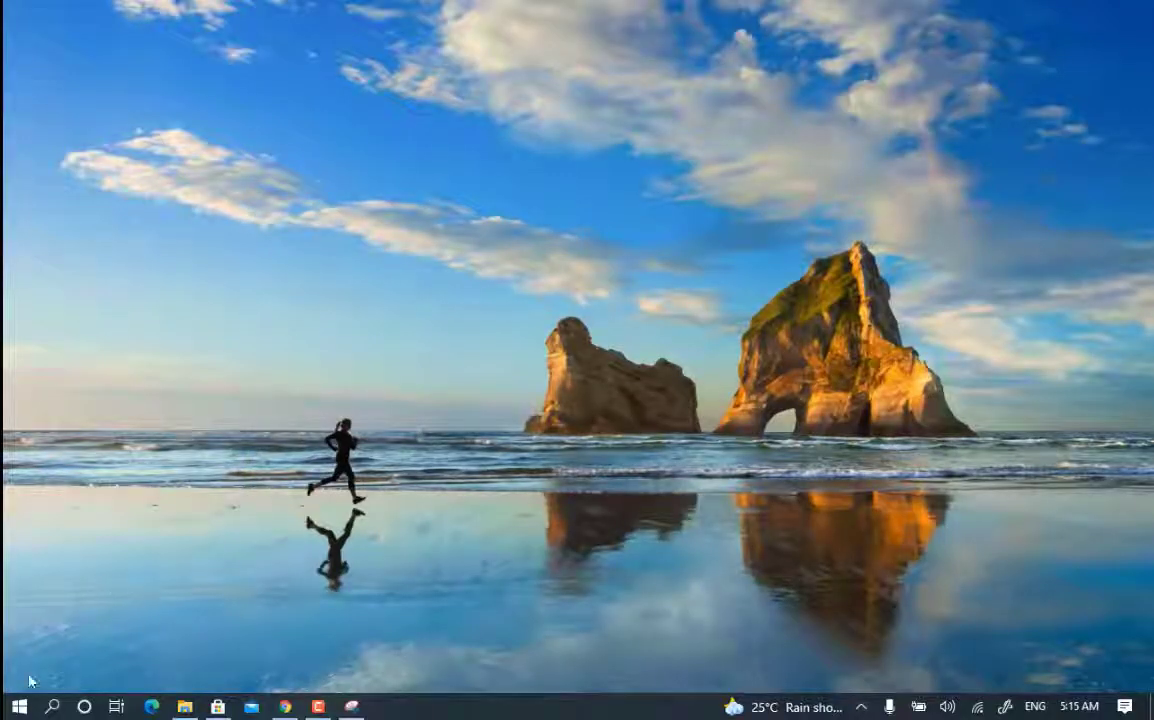
left_click(19, 704)
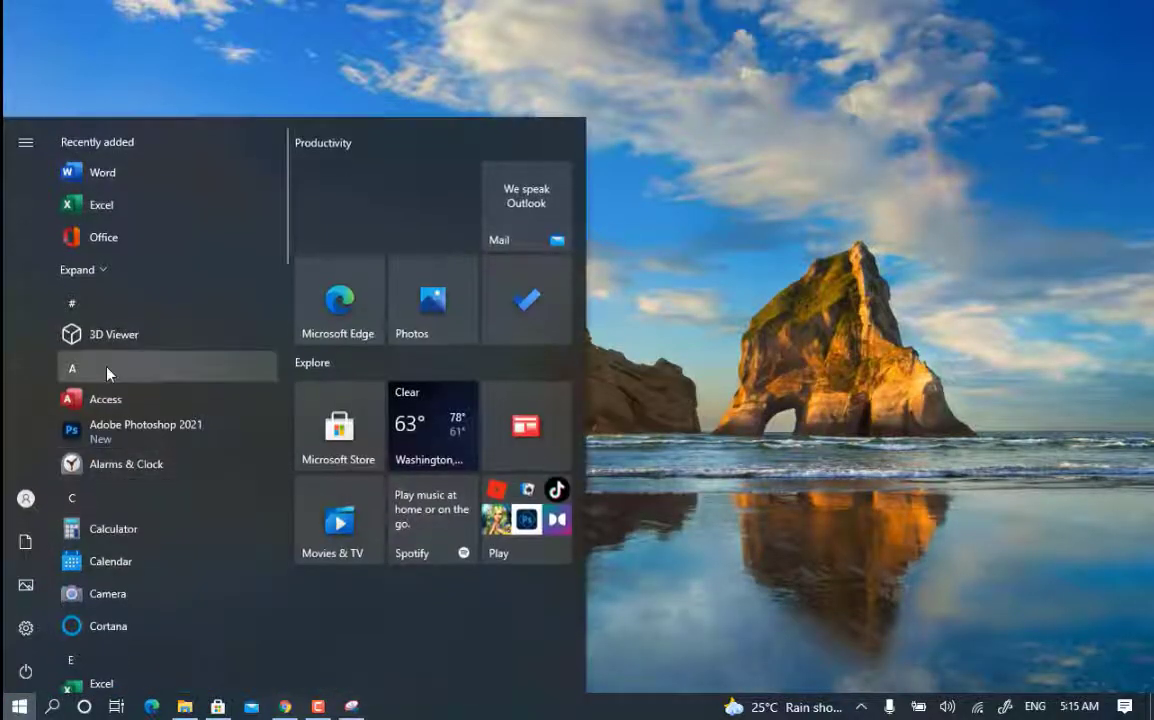
left_click(108, 182)
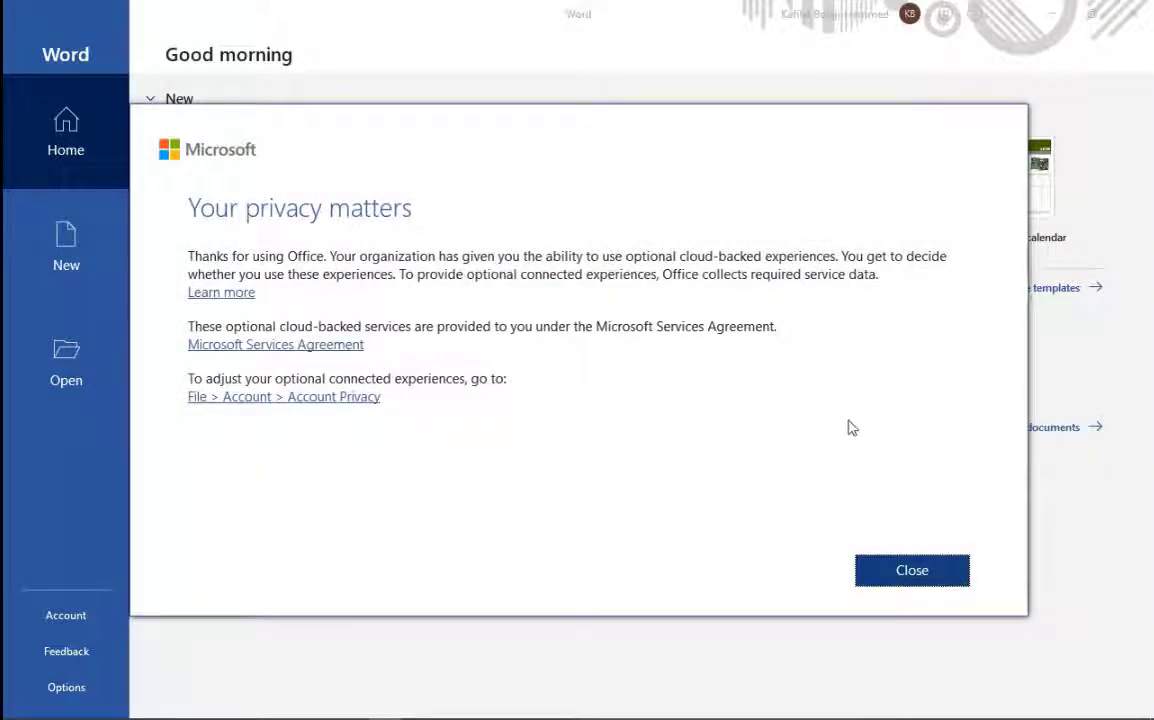
Step: Check Word's Account and About details: Microsoft 365 Apps for enterprise, version 2108
left_click(904, 579)
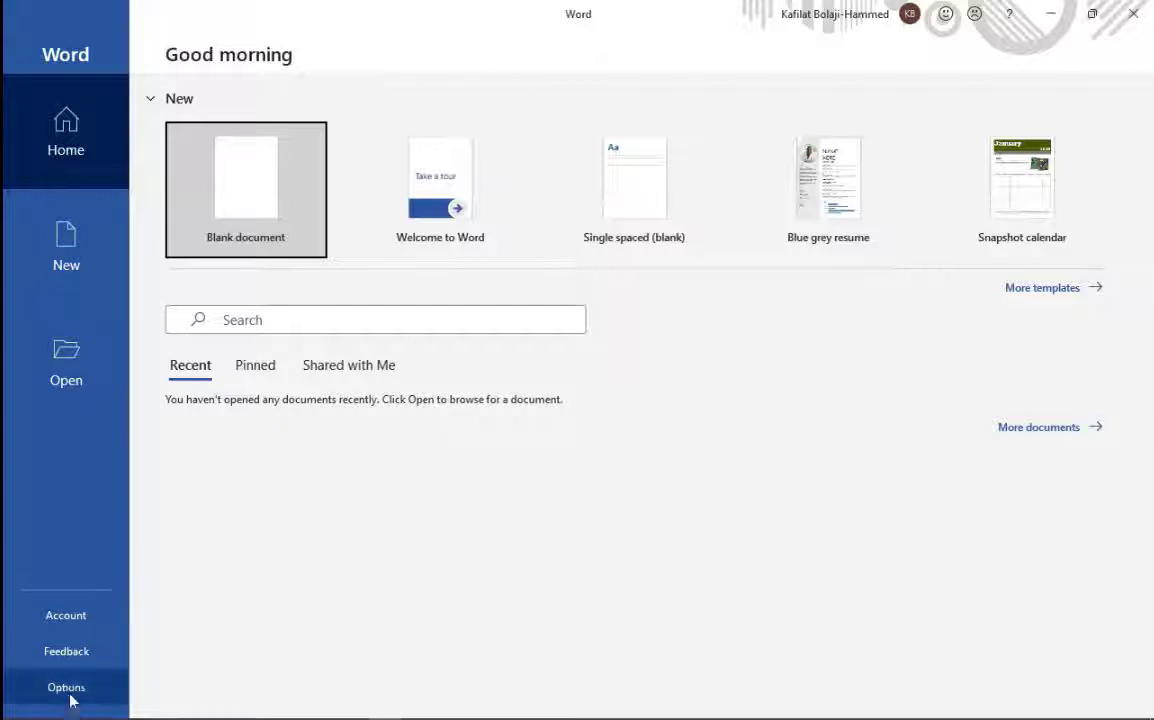
left_click(70, 620)
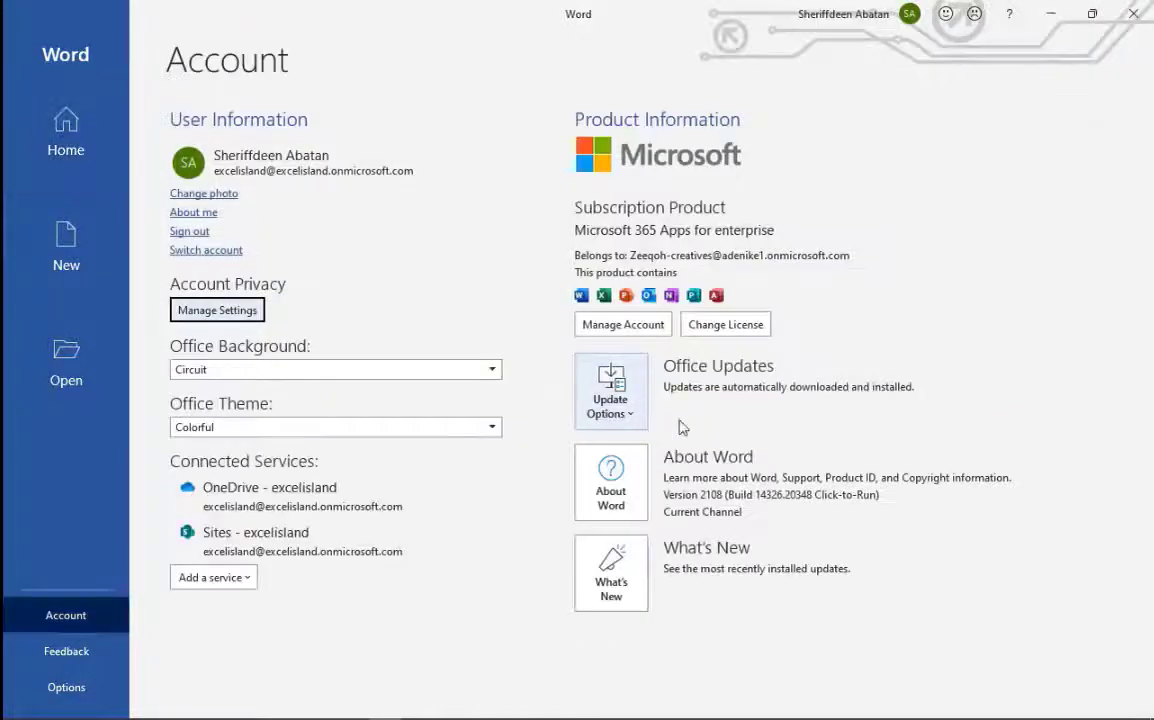
left_click(609, 474)
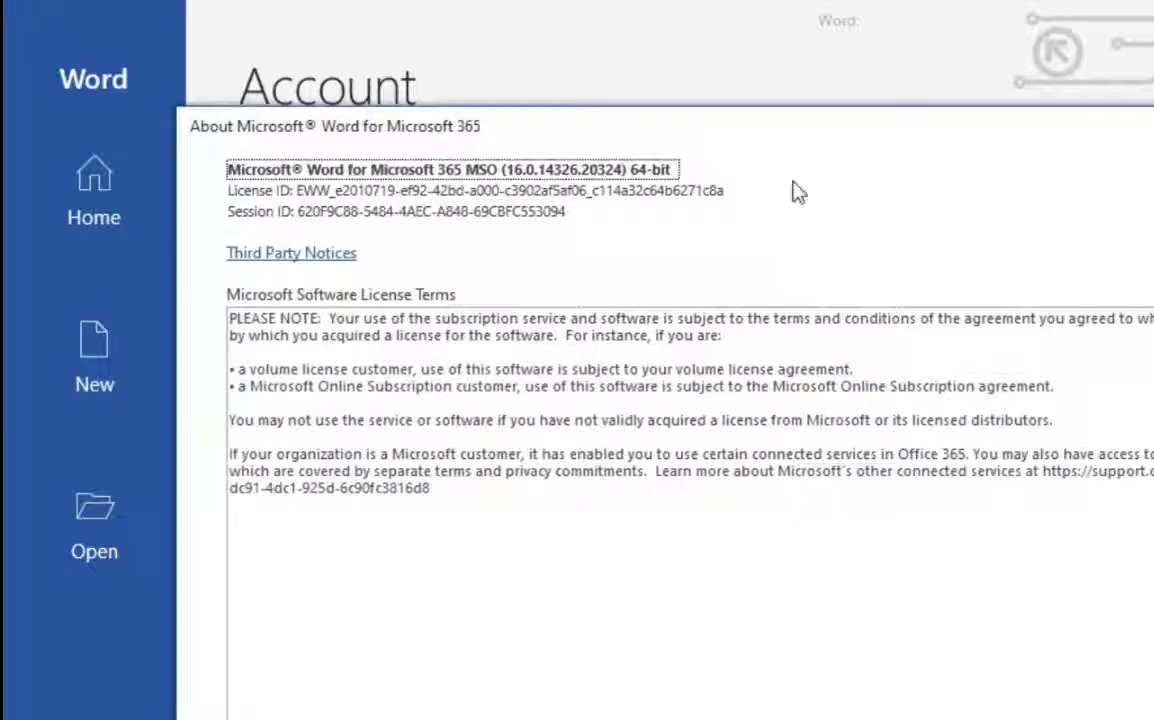
key("Escape")
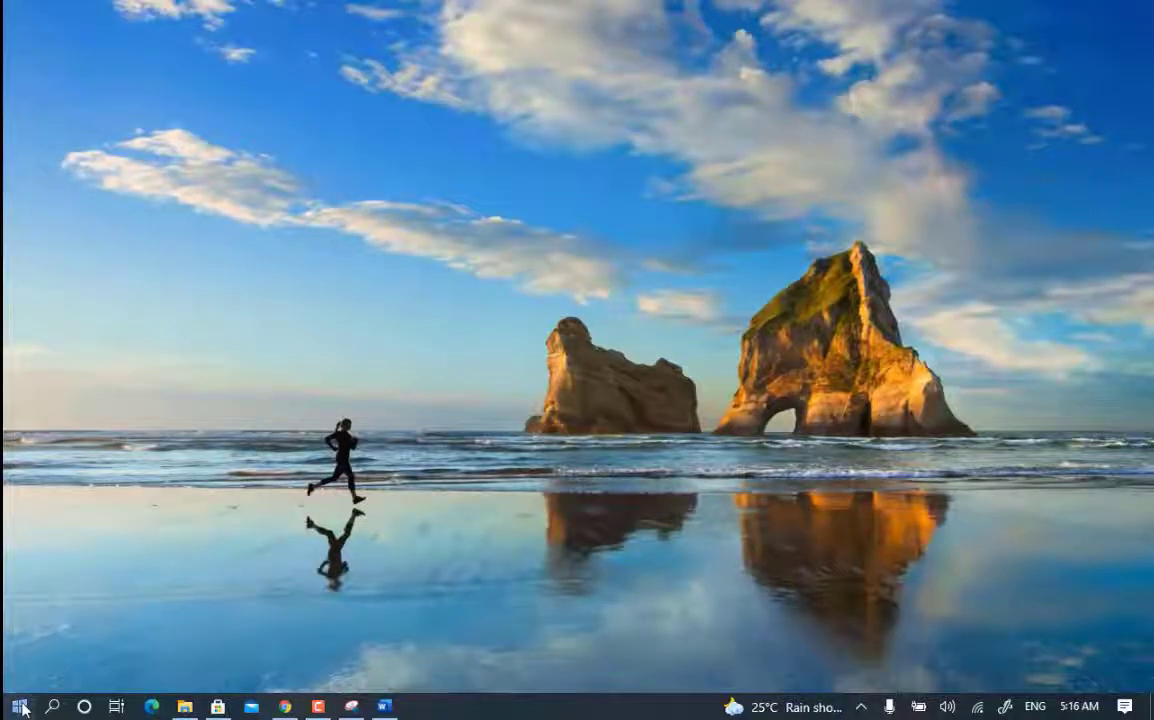
Step: Launch Excel and confirm Account shows Microsoft 365 Apps for enterprise, version 2108
left_click(20, 707)
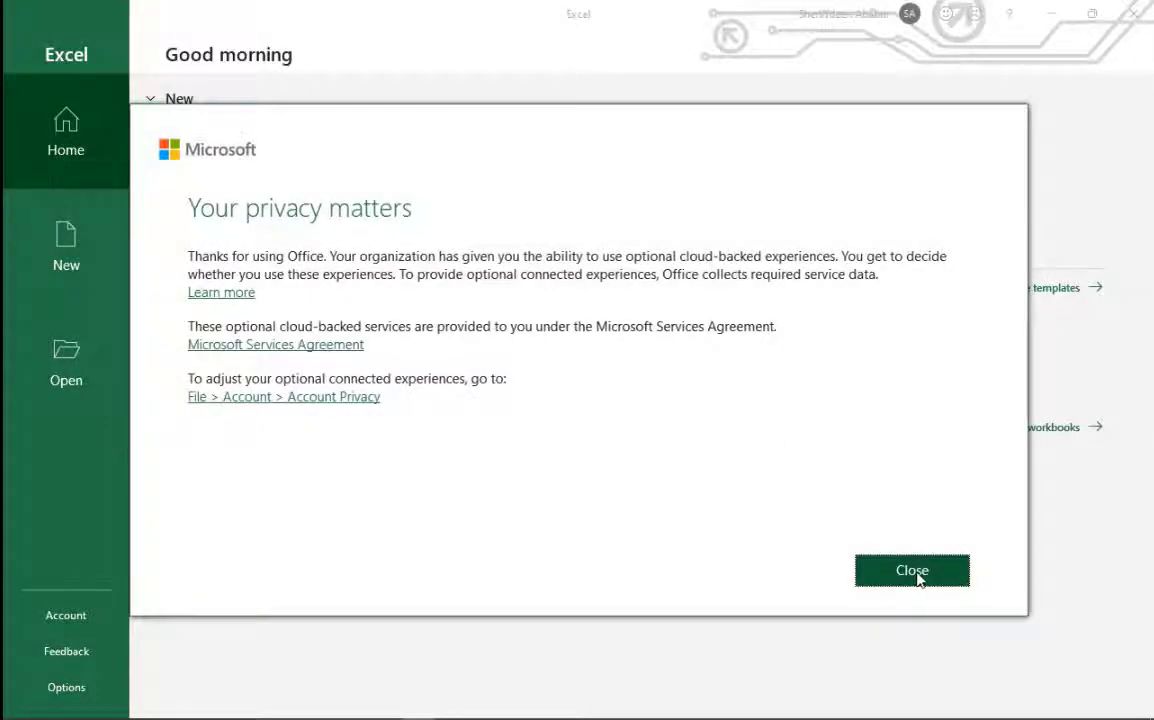
left_click(912, 572)
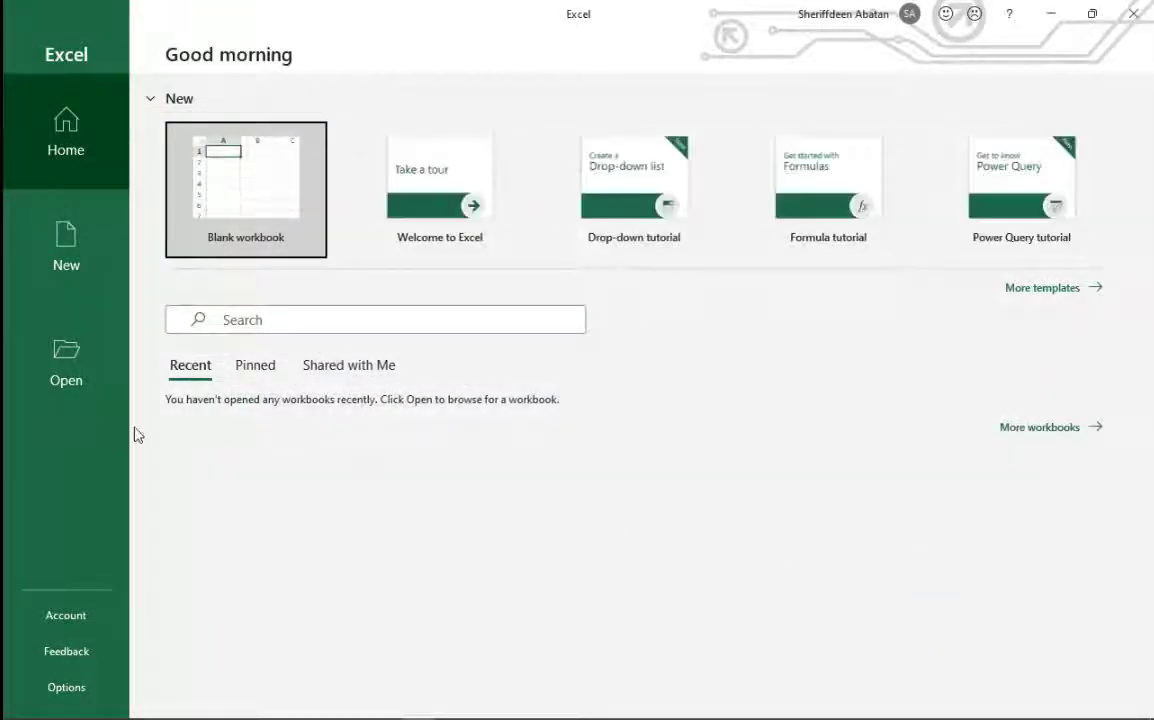
left_click(51, 616)
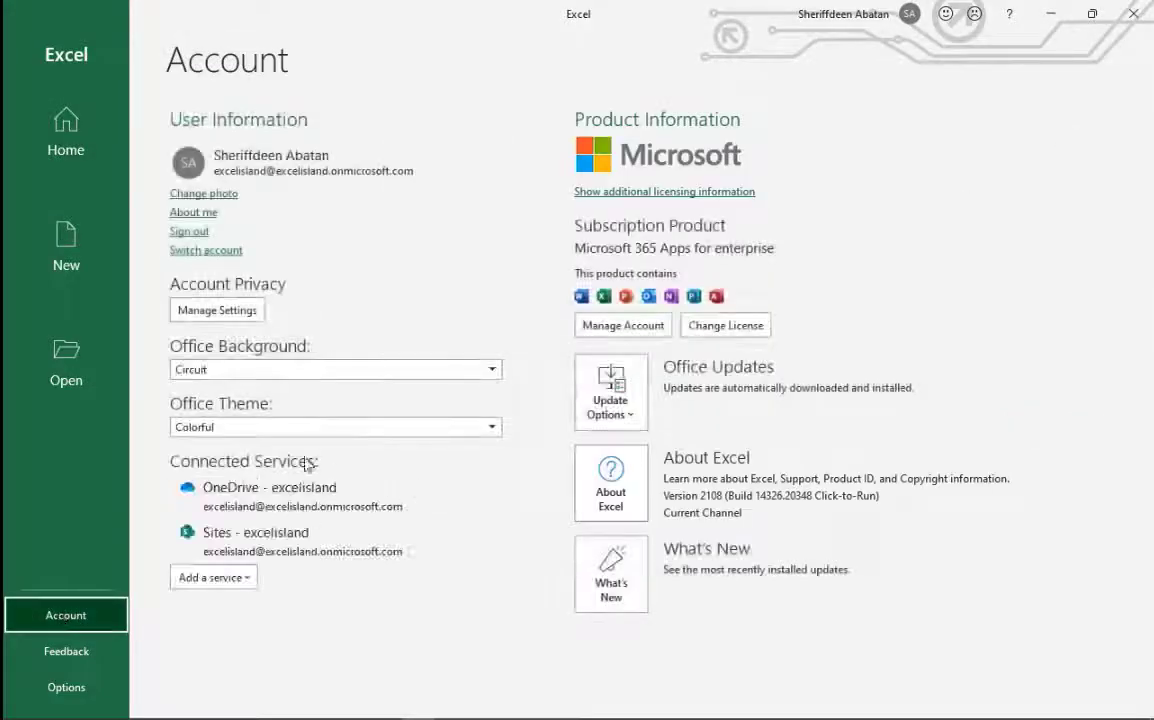
left_click(613, 494)
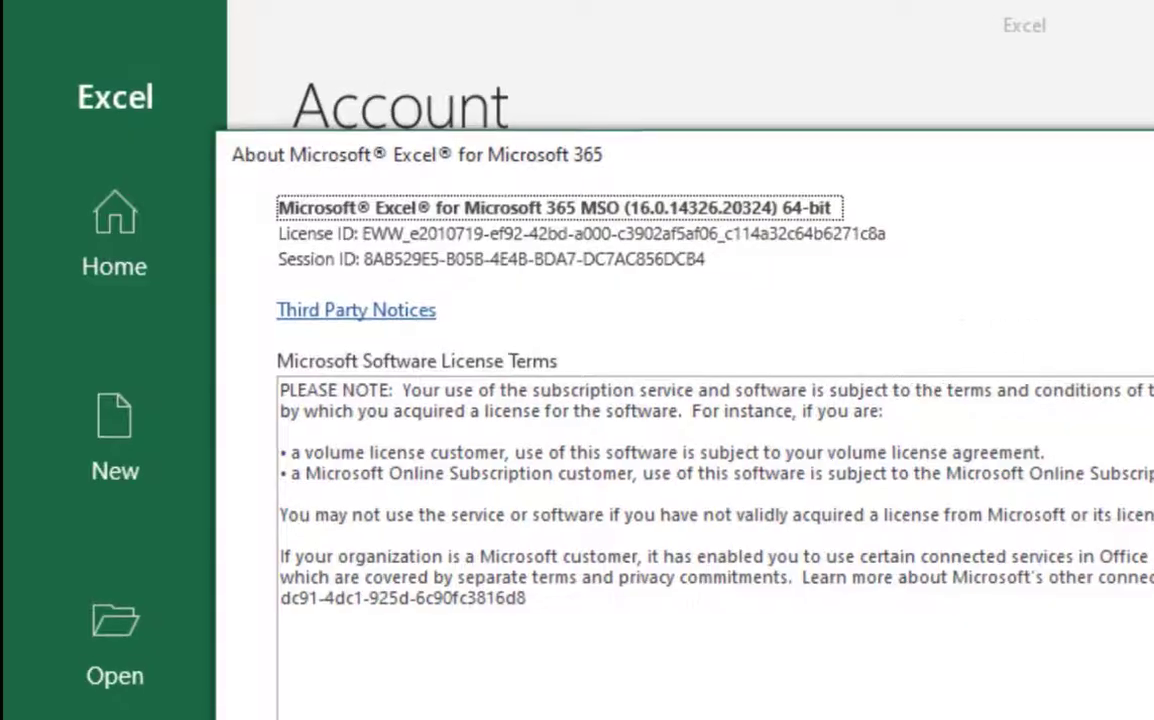
key("Escape")
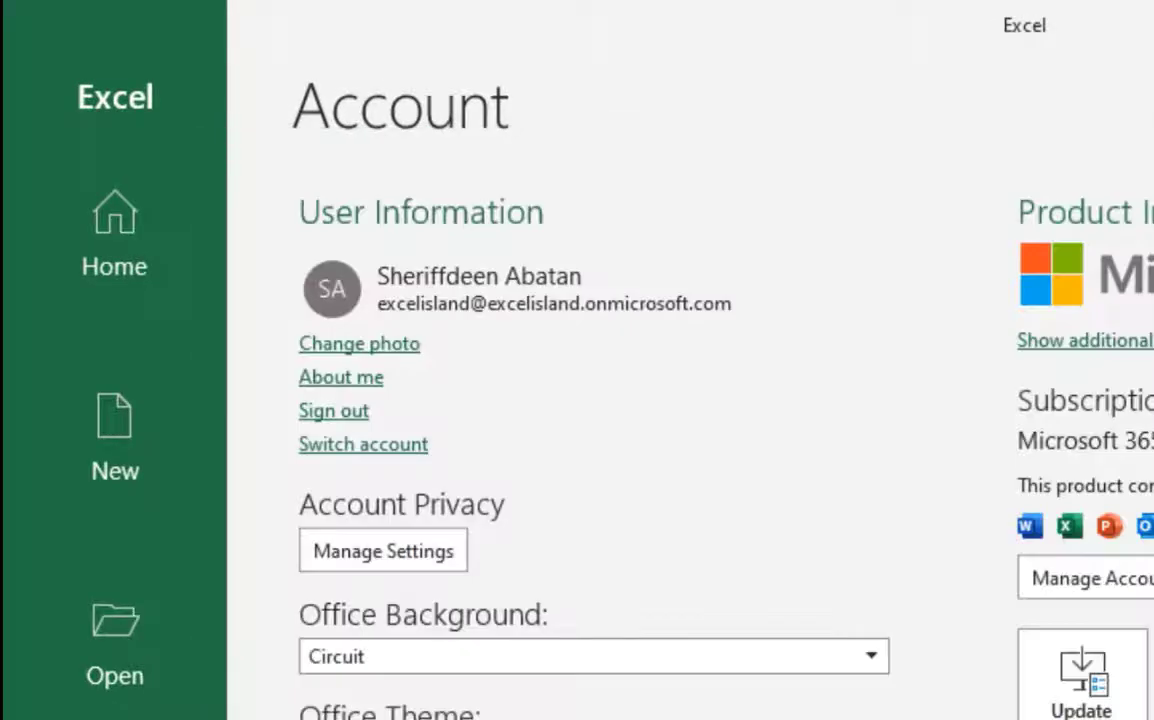